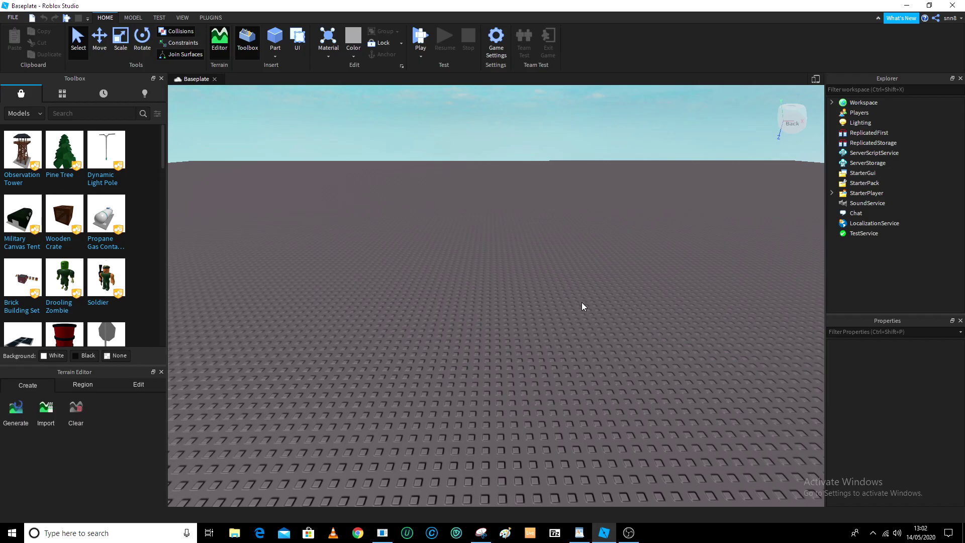
Insert a SpawnLocation onto the baseplate from the Model tab.
{"action": "right_click_drag", "start_coordinate": [582, 305], "coordinate": [581, 306]}
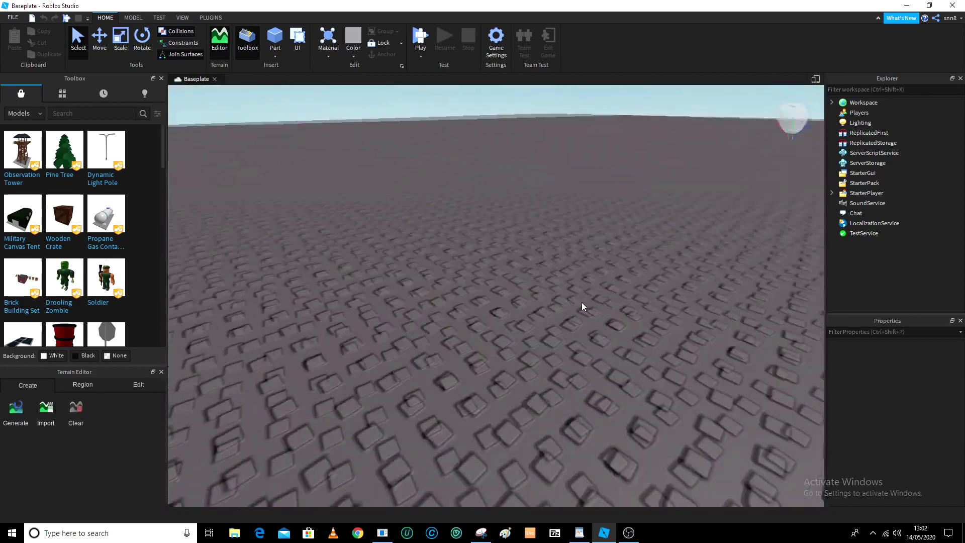
{"action": "scroll", "coordinate": [581, 306], "scroll_direction": "up", "scroll_amount": 1}
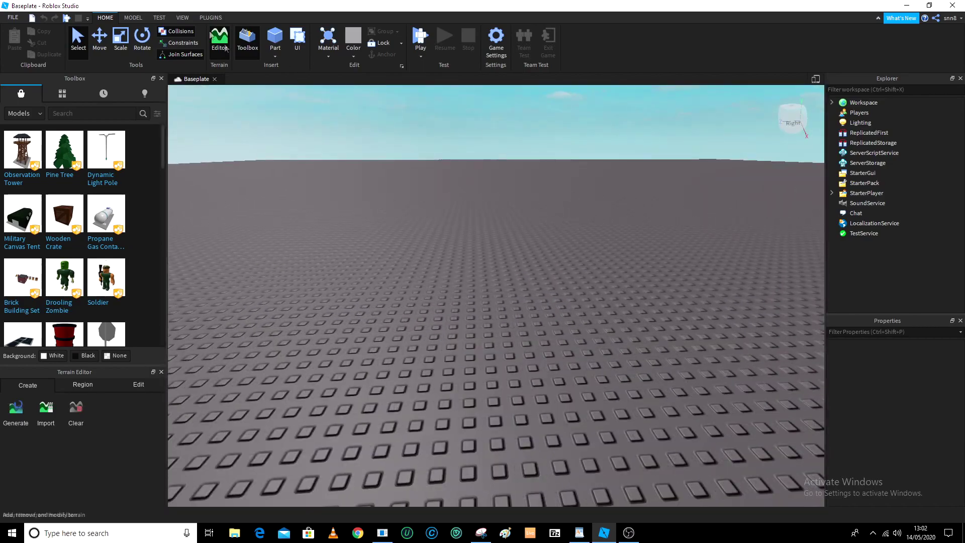
{"action": "left_click", "coordinate": [135, 18]}
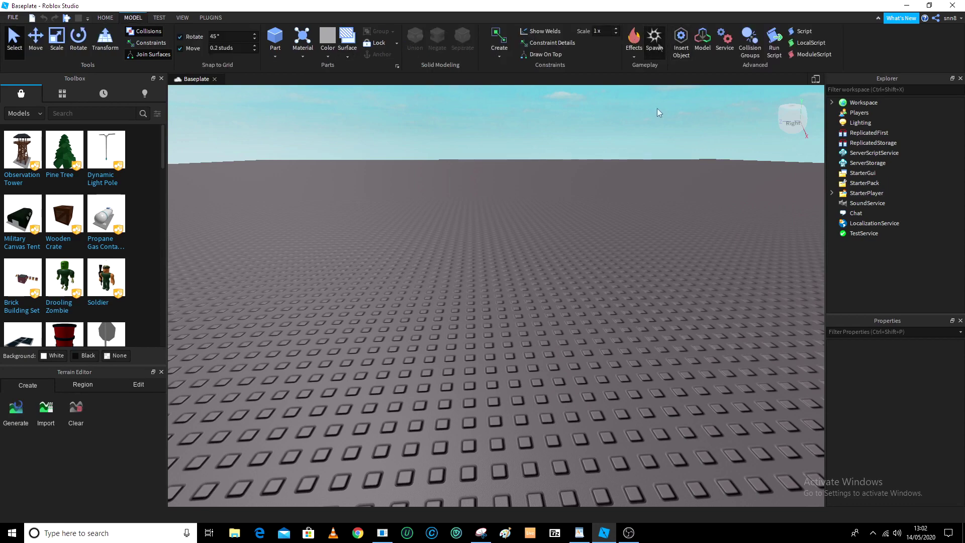
{"action": "right_click_drag", "start_coordinate": [616, 360], "coordinate": [617, 360]}
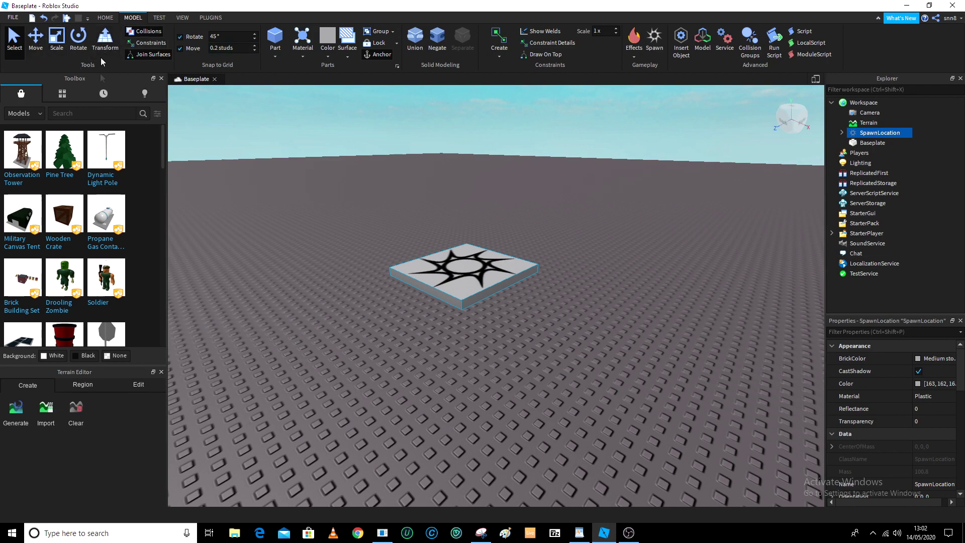
Scale the spawn pad's length, width and height down to a small, thick square block.
{"action": "left_click", "coordinate": [56, 38]}
{"action": "scroll", "coordinate": [656, 335], "scroll_direction": "up", "scroll_amount": 3}
{"action": "scroll", "coordinate": [656, 335], "scroll_direction": "up", "scroll_amount": 2}
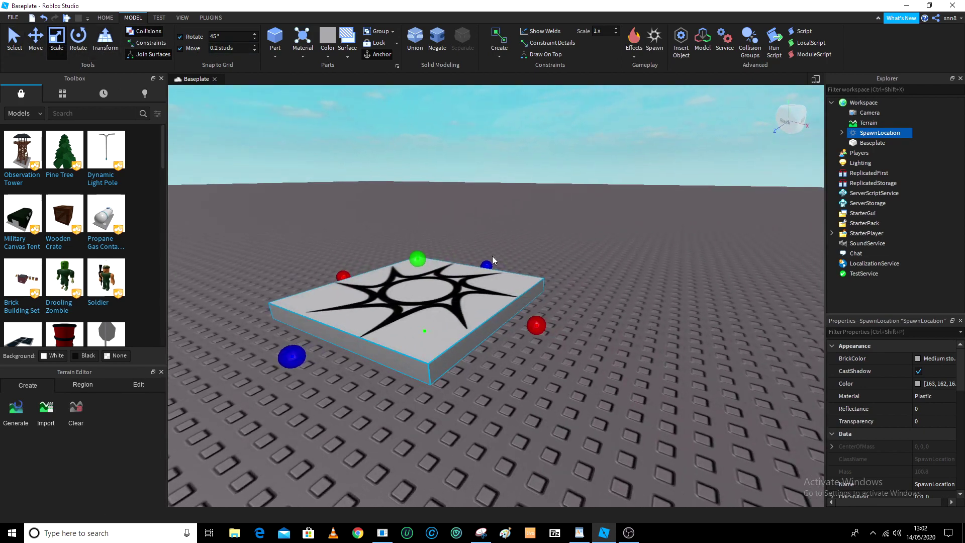
{"action": "left_click_drag", "start_coordinate": [489, 264], "coordinate": [418, 297]}
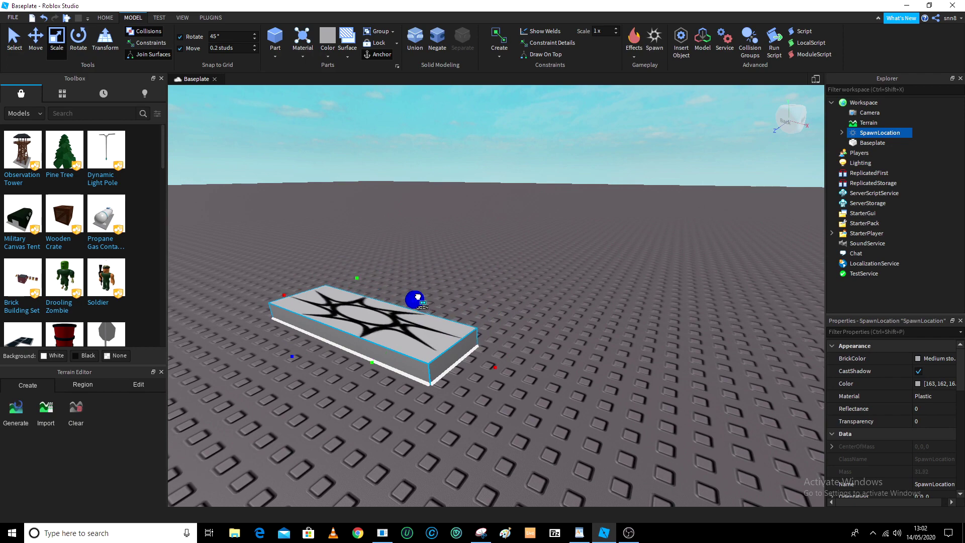
{"action": "left_click_drag", "start_coordinate": [280, 293], "coordinate": [367, 326]}
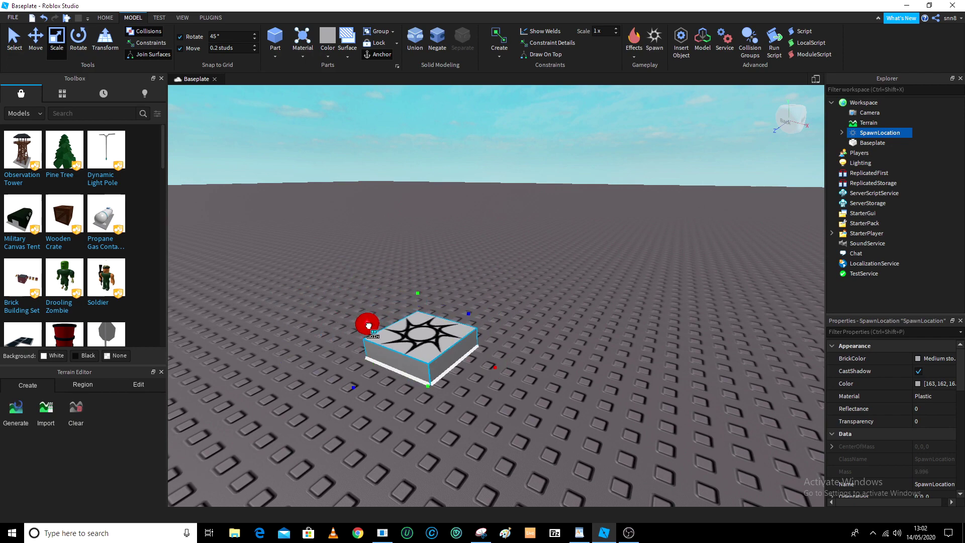
{"action": "right_click_drag", "start_coordinate": [683, 324], "coordinate": [683, 324]}
{"action": "scroll", "coordinate": [683, 323], "scroll_direction": "down", "scroll_amount": 3}
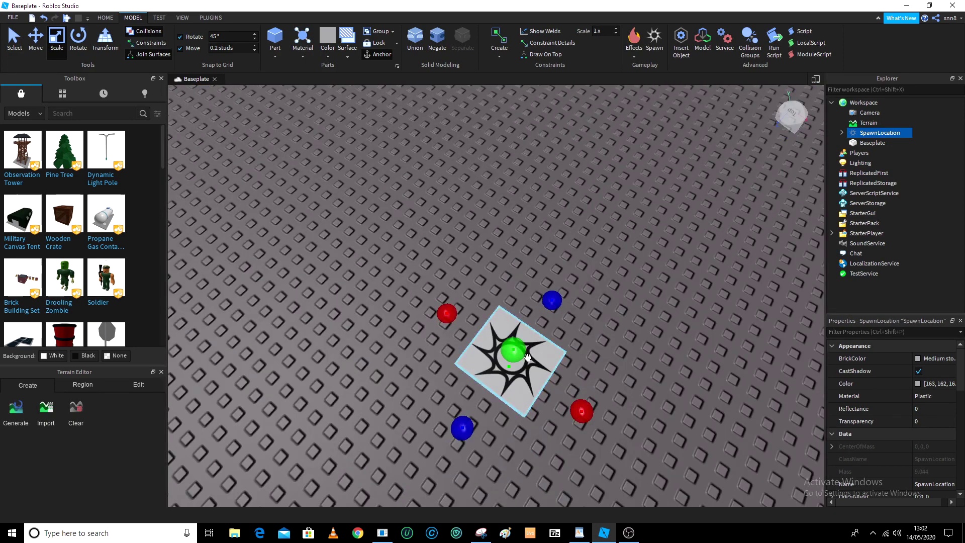
{"action": "mouse_move", "coordinate": [583, 331]}
{"action": "right_mouse_down"}
{"action": "mouse_move", "coordinate": [592, 331]}
{"action": "mouse_move", "coordinate": [564, 249]}
{"action": "right_mouse_up"}
{"action": "left_click_drag", "start_coordinate": [539, 230], "coordinate": [538, 261]}
Color the spawn location Bright orange.
{"action": "key", "text": "ctrl+1"}
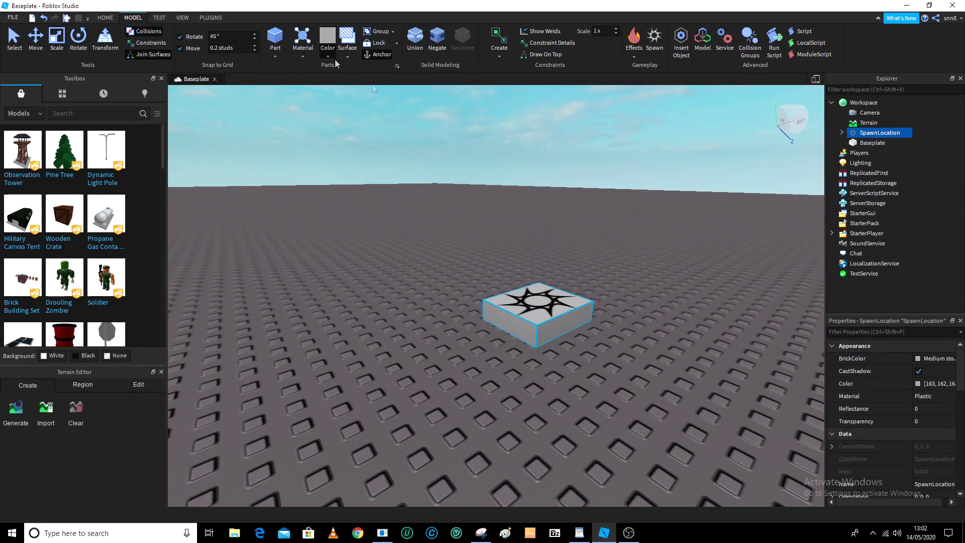
{"action": "left_click", "coordinate": [328, 56]}
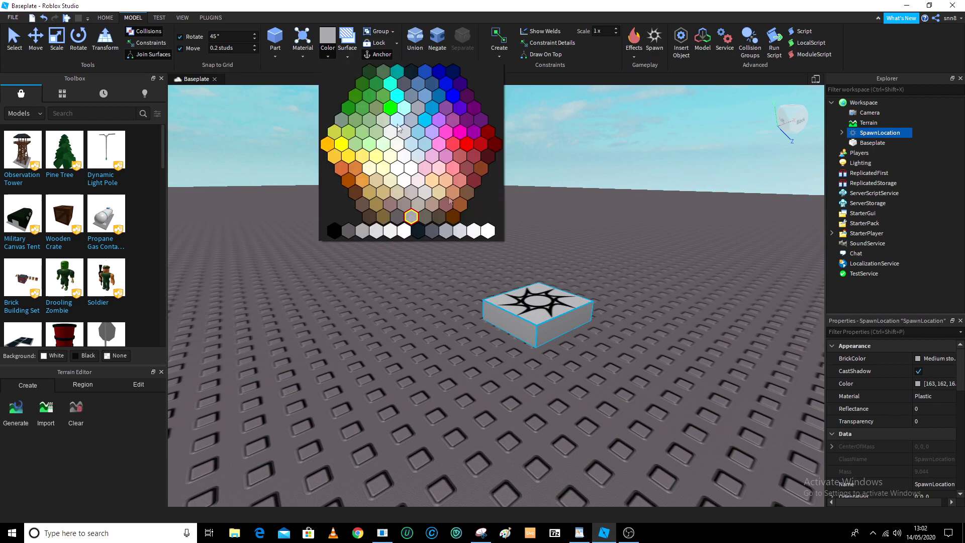
{"action": "left_click", "coordinate": [356, 168]}
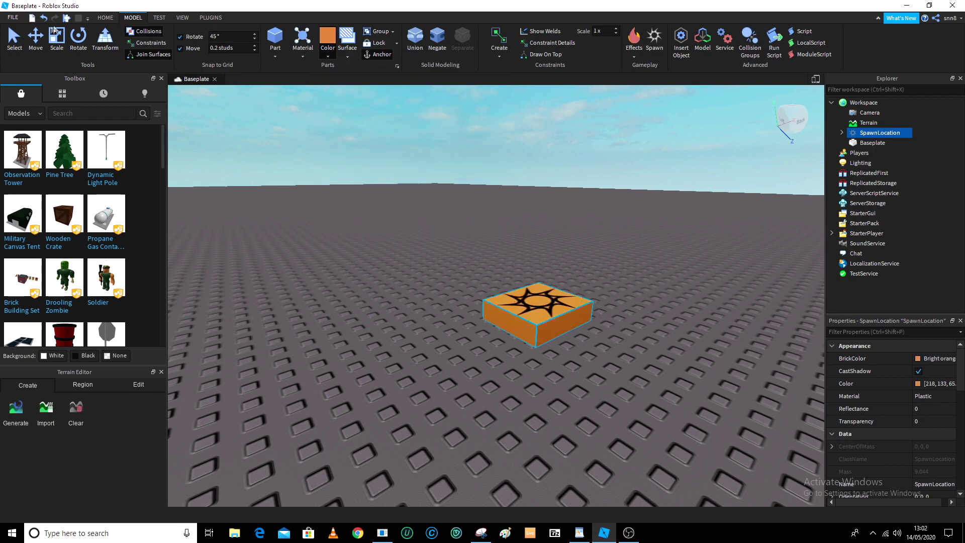
{"action": "left_click", "coordinate": [14, 39]}
Widen and lengthen the orange spawn tile, shift it slightly right, and deselect it.
{"action": "right_click_drag", "start_coordinate": [790, 317], "coordinate": [615, 247]}
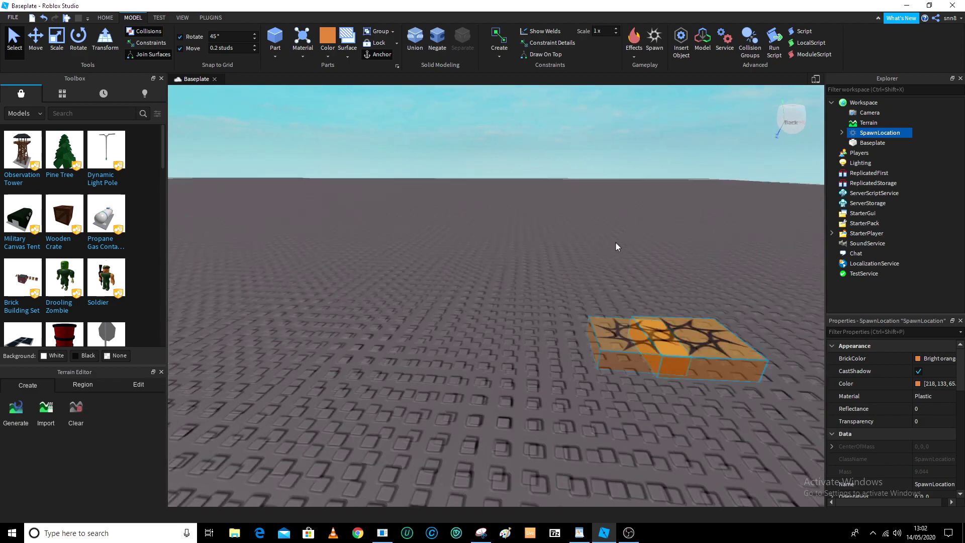
{"action": "scroll", "coordinate": [615, 246], "scroll_direction": "down", "scroll_amount": 5}
{"action": "scroll", "coordinate": [645, 253], "scroll_direction": "down", "scroll_amount": 3}
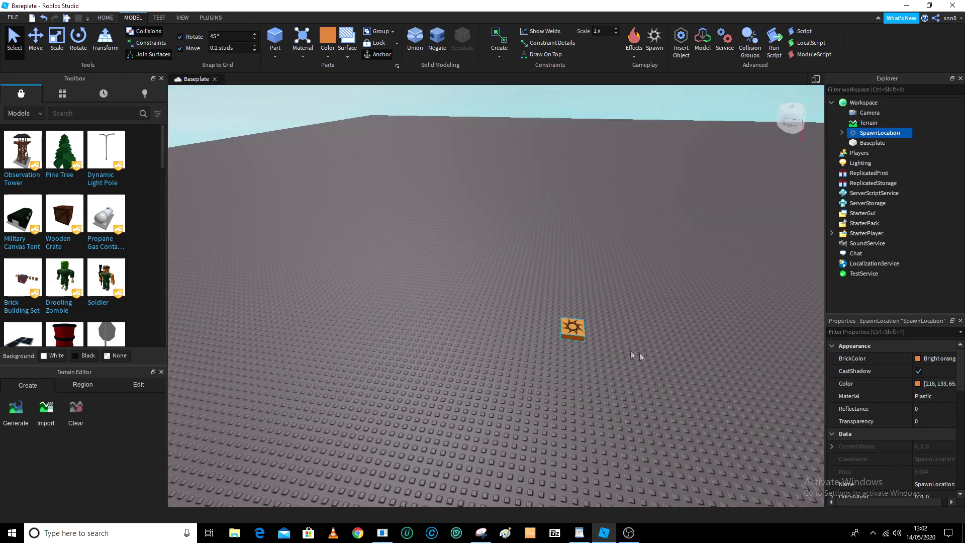
{"action": "right_click_drag", "start_coordinate": [633, 355], "coordinate": [549, 319]}
{"action": "scroll", "coordinate": [550, 319], "scroll_direction": "up", "scroll_amount": 2}
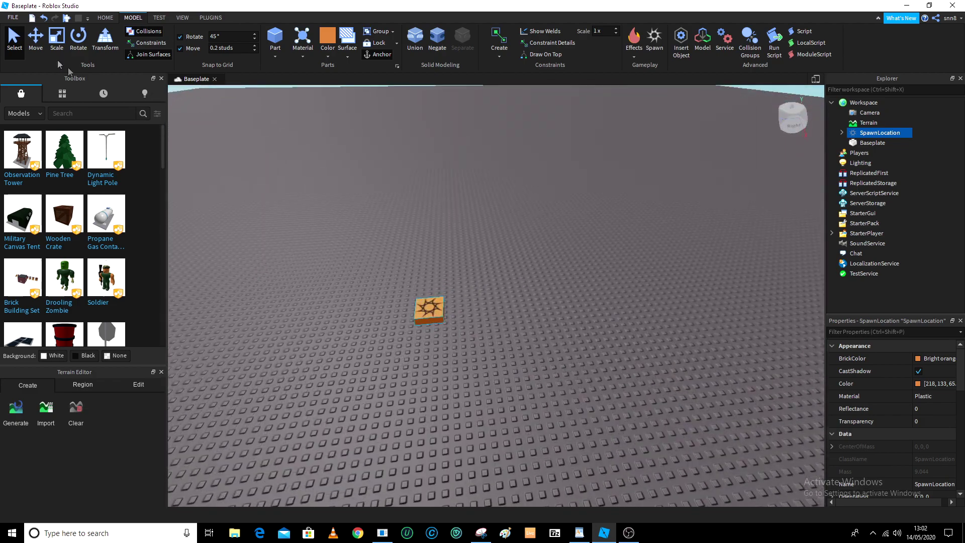
{"action": "left_click", "coordinate": [57, 38]}
{"action": "left_click_drag", "start_coordinate": [461, 308], "coordinate": [485, 310]}
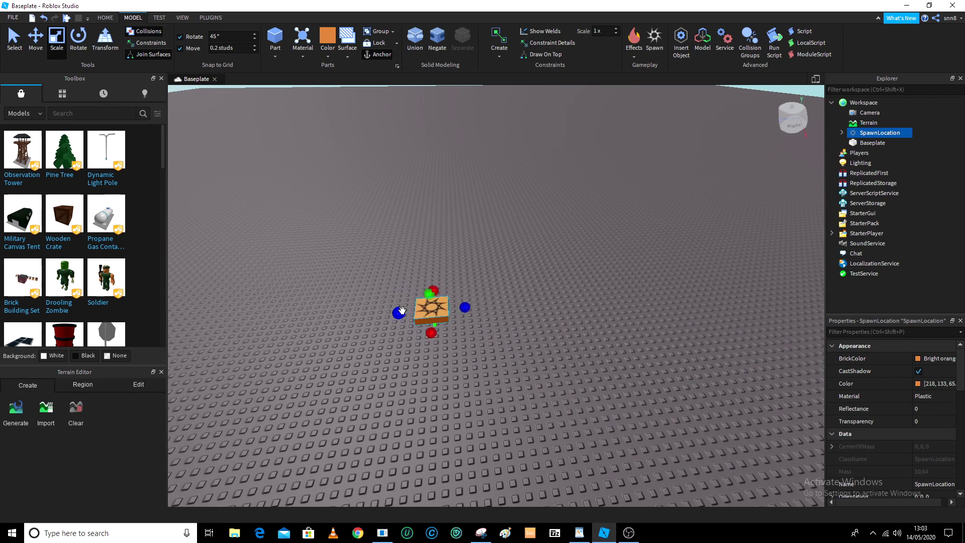
{"action": "left_click_drag", "start_coordinate": [424, 334], "coordinate": [423, 343]}
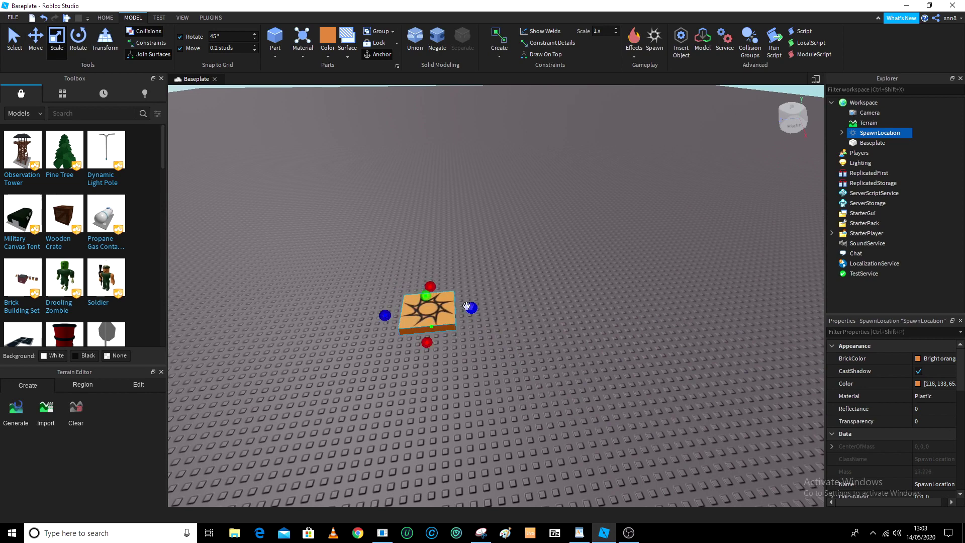
{"action": "left_click_drag", "start_coordinate": [445, 309], "coordinate": [454, 312]}
{"action": "left_click", "coordinate": [556, 302]}
{"action": "scroll", "coordinate": [556, 302], "scroll_direction": "up", "scroll_amount": 5}
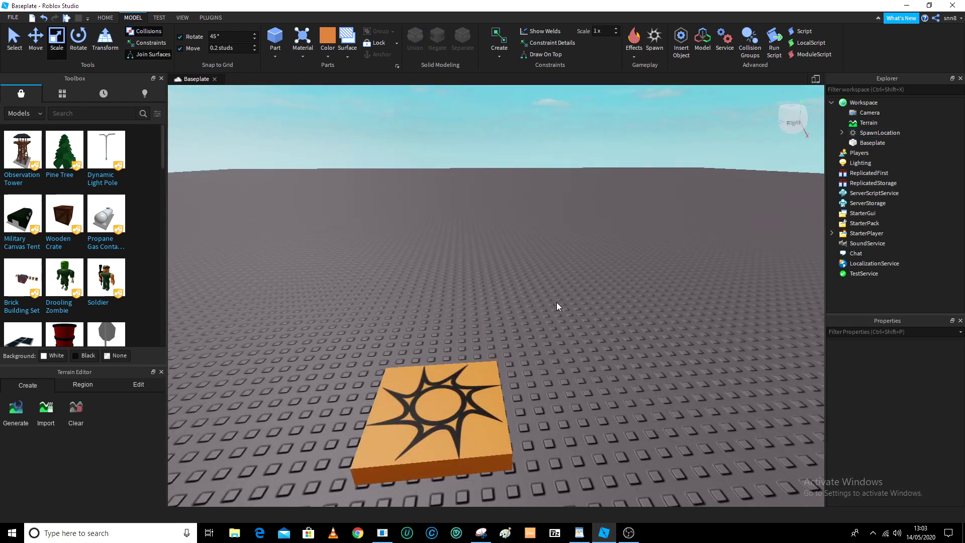
{"action": "right_click_drag", "start_coordinate": [556, 303], "coordinate": [553, 302]}
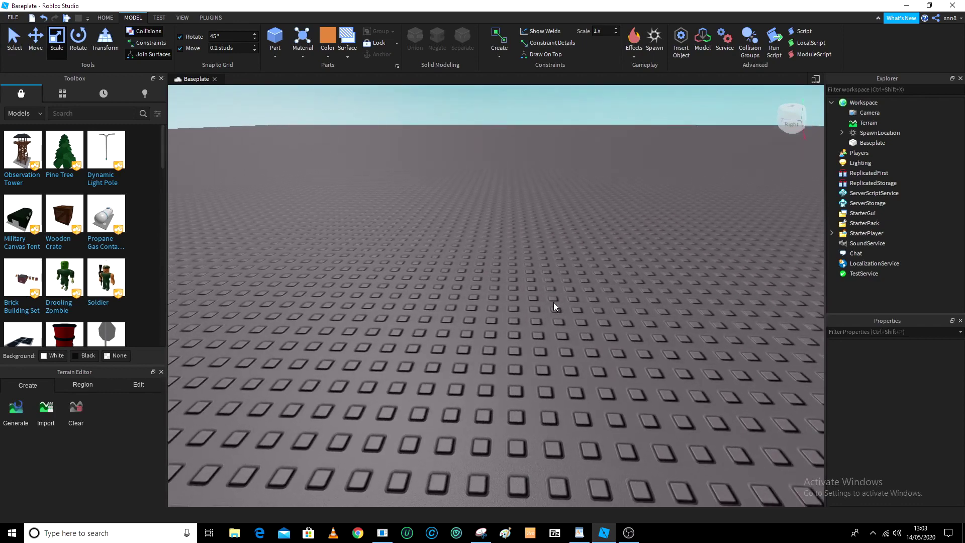
{"action": "left_click", "coordinate": [80, 115]}
Search the Toolbox for 'noob' and drag the Noob model in beside the spawn tile.
{"action": "key", "text": "Return"}
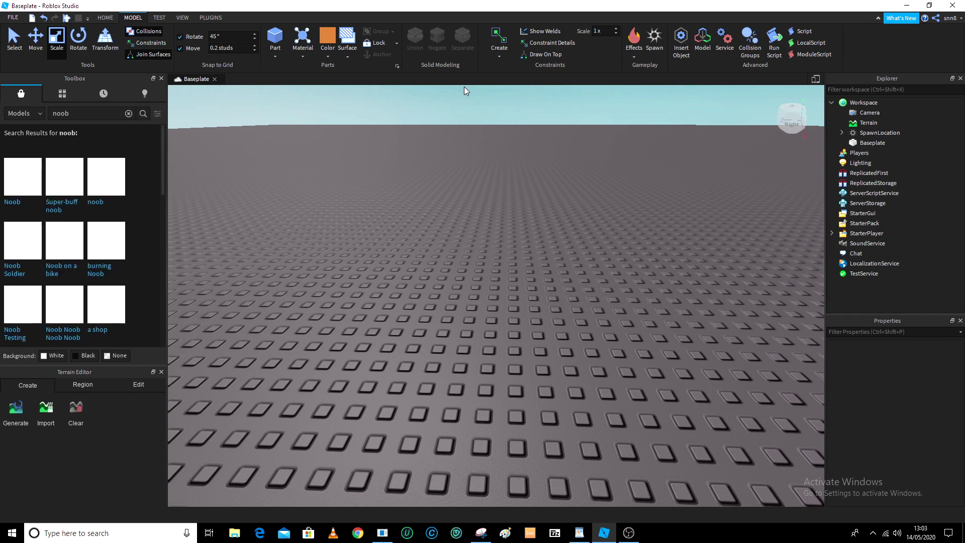
{"action": "mouse_move", "coordinate": [23, 181]}
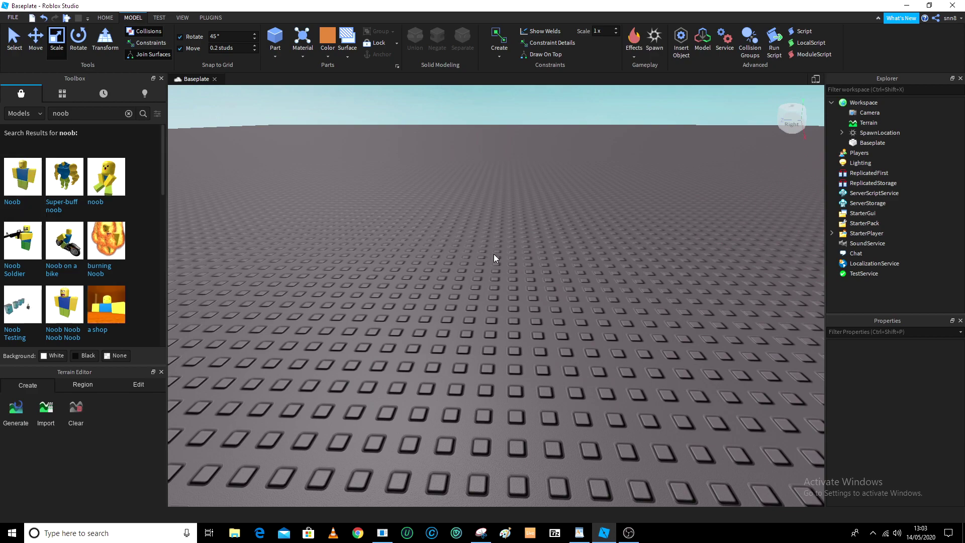
{"action": "right_click_drag", "start_coordinate": [494, 254], "coordinate": [559, 374]}
{"action": "scroll", "coordinate": [242, 173], "scroll_direction": "down", "scroll_amount": 5}
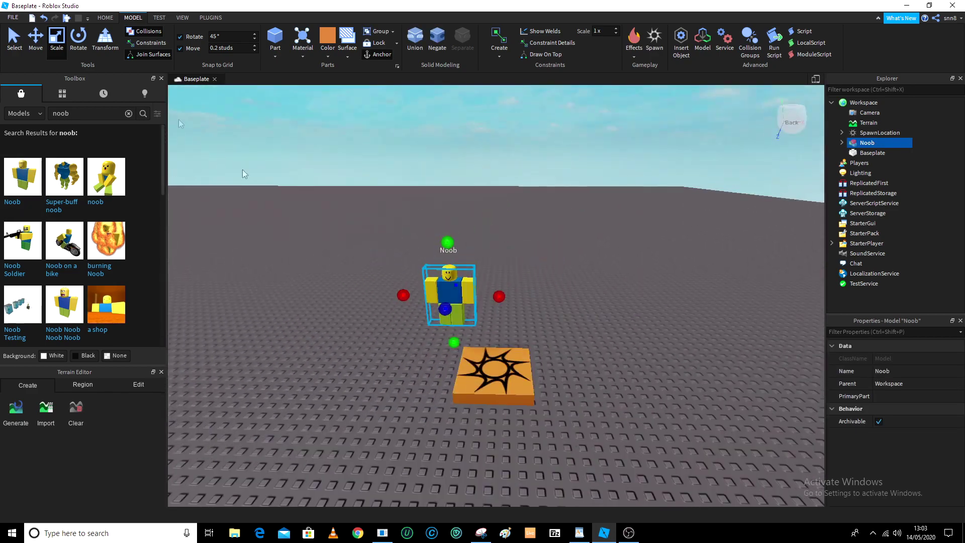
Move the Noob left and toward the camera near the orange tile.
{"action": "left_click", "coordinate": [30, 41]}
{"action": "mouse_move", "coordinate": [440, 317]}
{"action": "left_mouse_down"}
{"action": "mouse_move", "coordinate": [400, 336]}
{"action": "mouse_move", "coordinate": [136, 293]}
{"action": "left_mouse_up"}
{"action": "right_click_drag", "start_coordinate": [653, 354], "coordinate": [626, 295]}
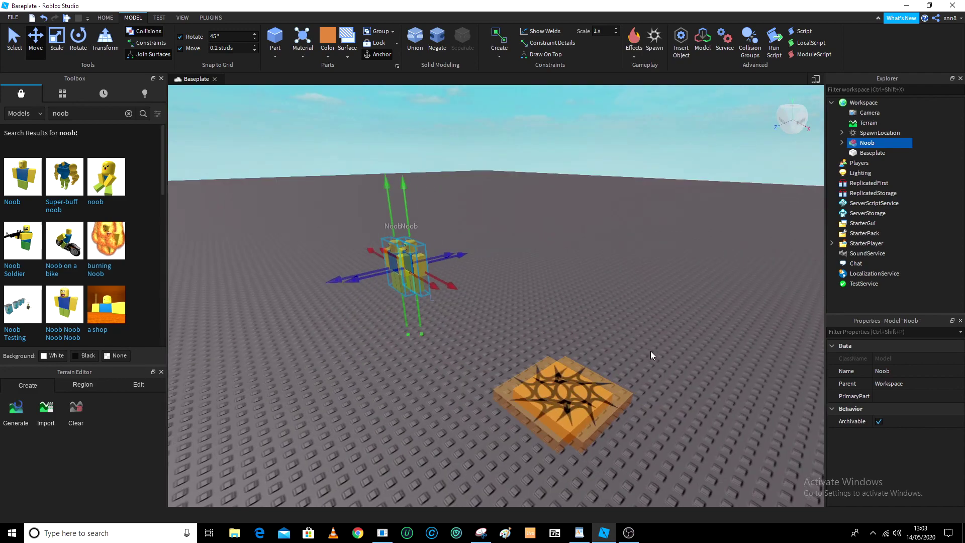
{"action": "left_click_drag", "start_coordinate": [576, 272], "coordinate": [593, 273]}
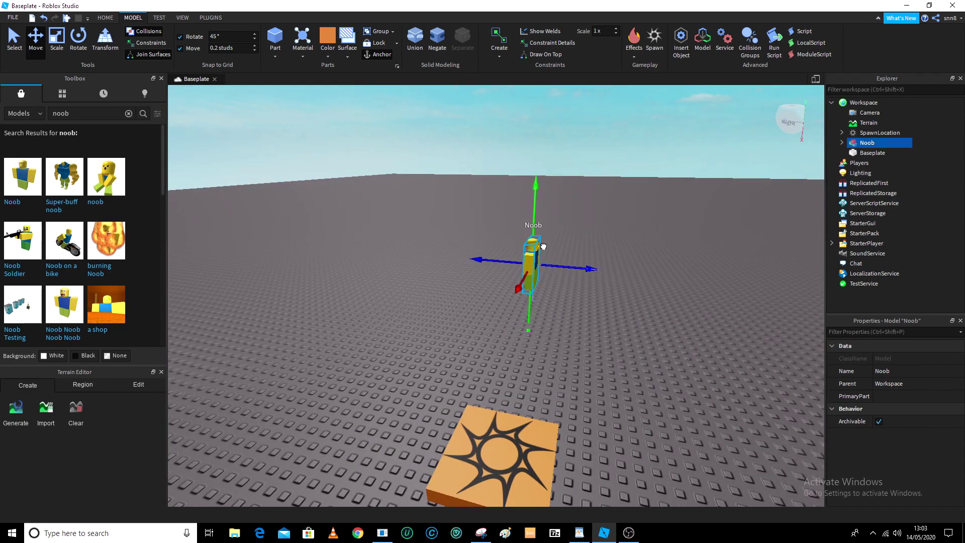
{"action": "right_click_drag", "start_coordinate": [571, 290], "coordinate": [570, 291]}
{"action": "scroll", "coordinate": [571, 290], "scroll_direction": "down", "scroll_amount": 5}
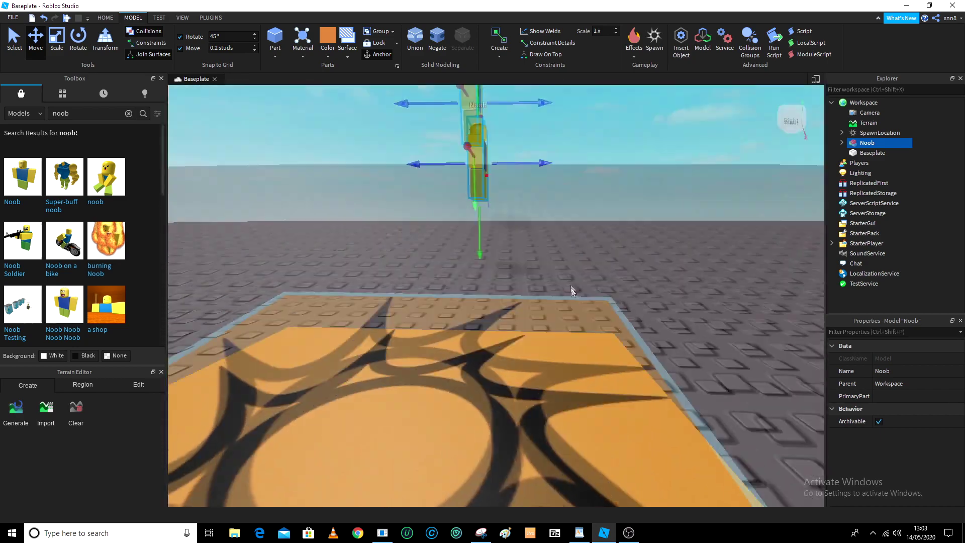
{"action": "scroll", "coordinate": [571, 289], "scroll_direction": "up", "scroll_amount": 5}
{"action": "scroll", "coordinate": [571, 289], "scroll_direction": "down", "scroll_amount": 2}
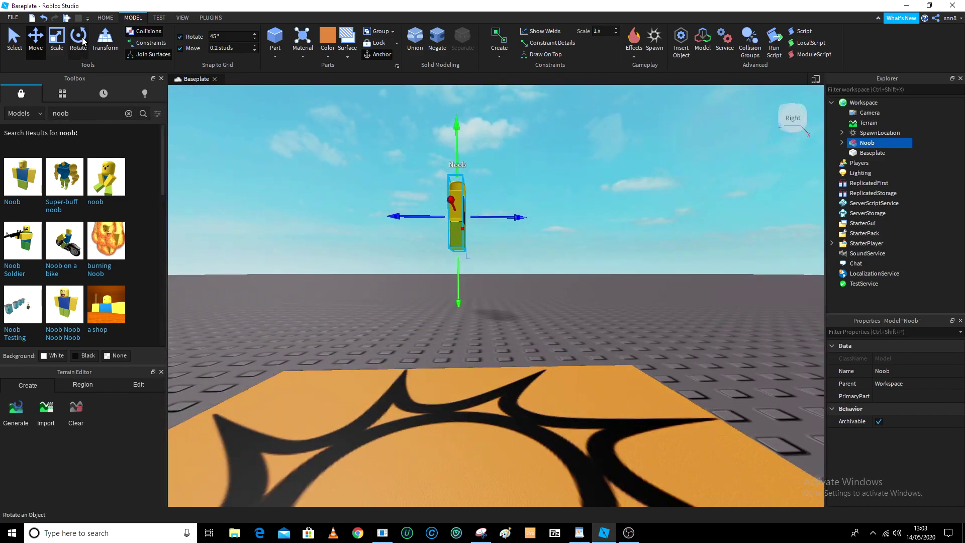
Rotate the Noob so it faces the camera squarely.
{"action": "left_click", "coordinate": [57, 38]}
{"action": "left_click", "coordinate": [75, 40]}
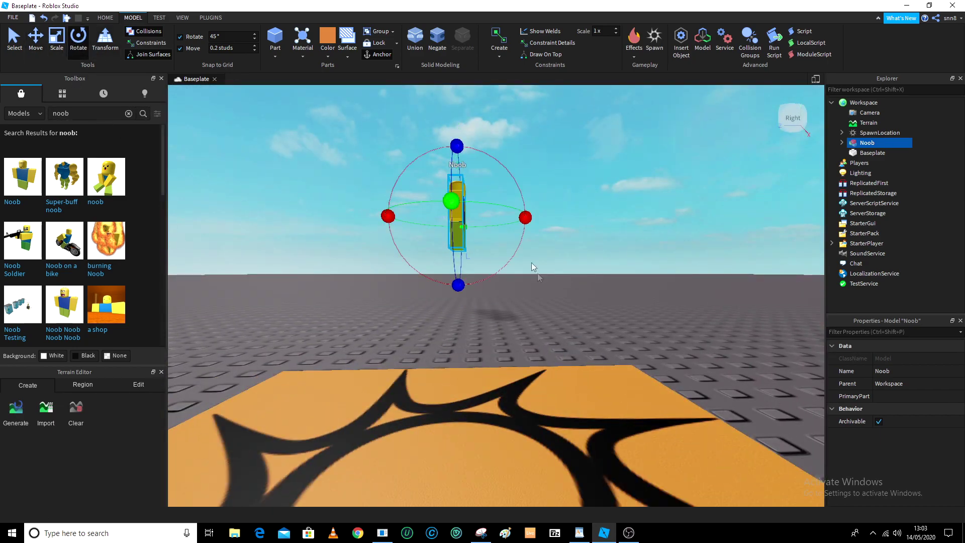
{"action": "left_click_drag", "start_coordinate": [441, 206], "coordinate": [694, 193]}
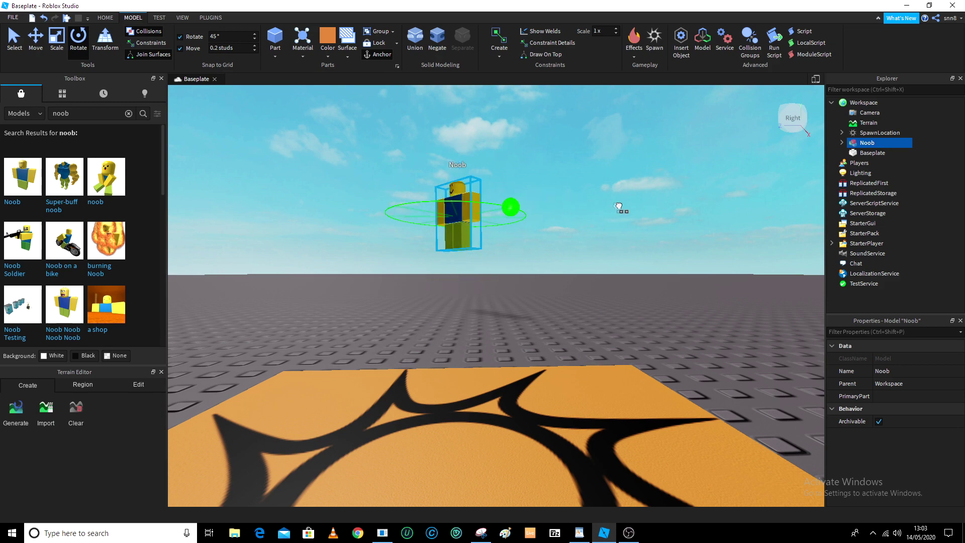
{"action": "mouse_move", "coordinate": [511, 206]}
{"action": "left_mouse_down"}
{"action": "mouse_move", "coordinate": [482, 213]}
{"action": "mouse_move", "coordinate": [570, 273]}
{"action": "left_mouse_up"}
{"action": "right_click_drag", "start_coordinate": [570, 274], "coordinate": [569, 274]}
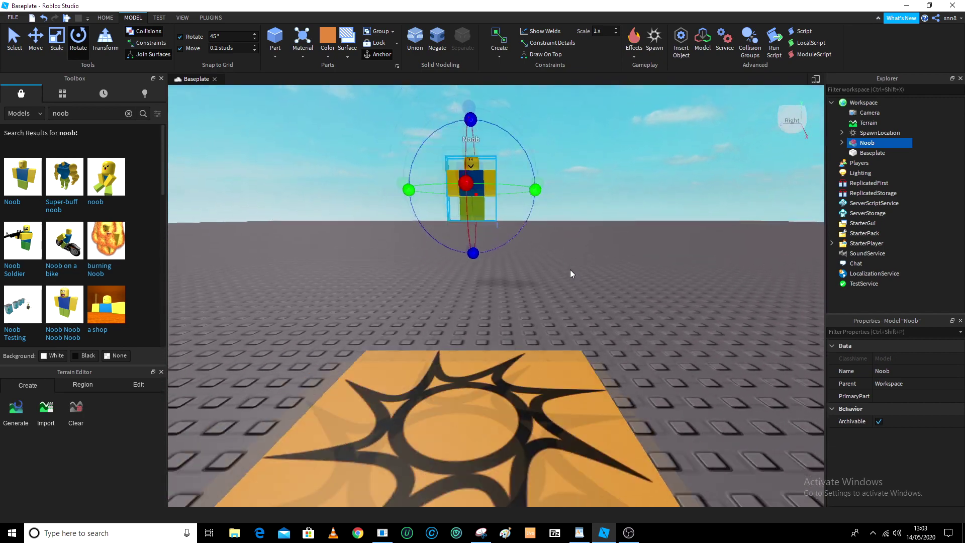
Slide the Noob left off the spawn pad and deselect it.
{"action": "left_click", "coordinate": [43, 41]}
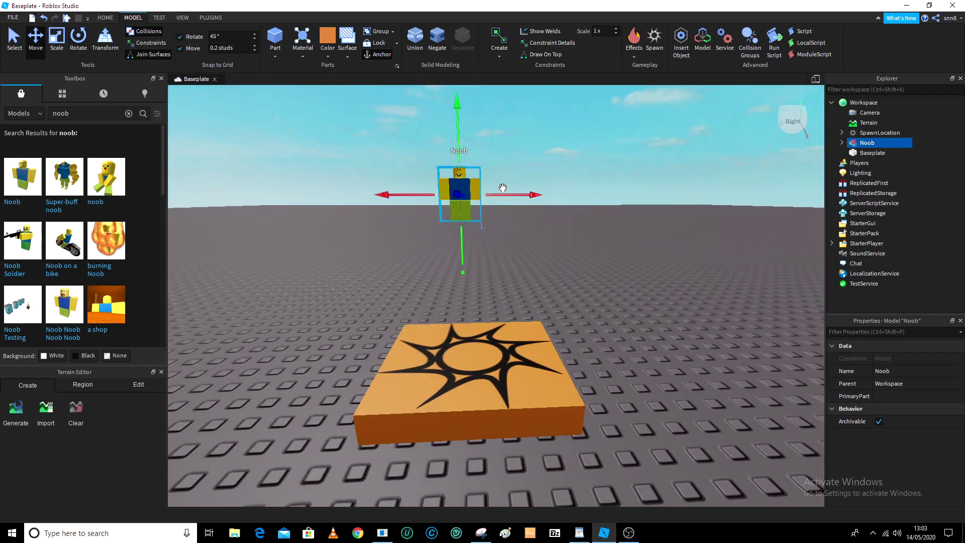
{"action": "left_click_drag", "start_coordinate": [502, 188], "coordinate": [522, 193]}
{"action": "scroll", "coordinate": [474, 197], "scroll_direction": "up", "scroll_amount": 5}
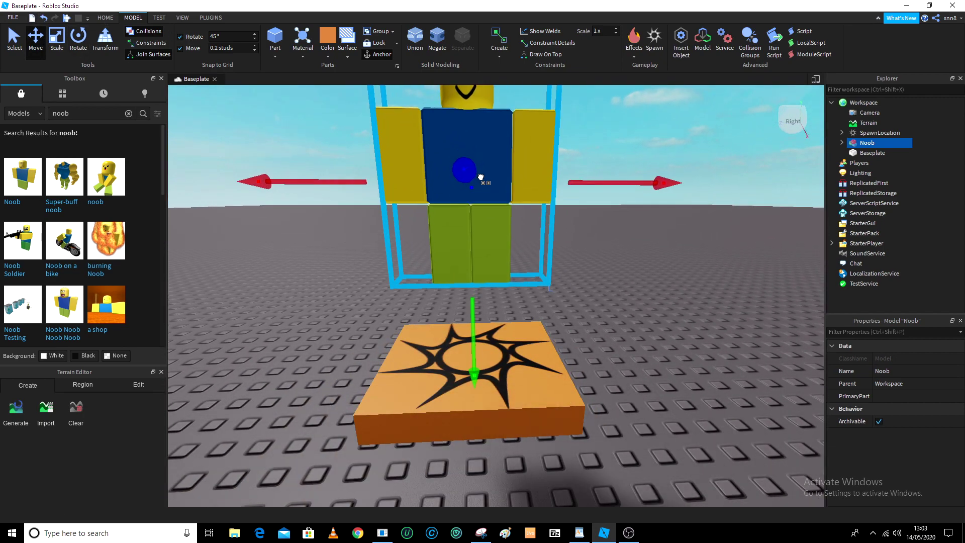
{"action": "right_click_drag", "start_coordinate": [477, 183], "coordinate": [538, 255]}
{"action": "scroll", "coordinate": [537, 255], "scroll_direction": "down", "scroll_amount": 5}
{"action": "mouse_move", "coordinate": [518, 246]}
{"action": "left_mouse_down"}
{"action": "mouse_move", "coordinate": [427, 297]}
{"action": "mouse_move", "coordinate": [428, 320]}
{"action": "left_mouse_up"}
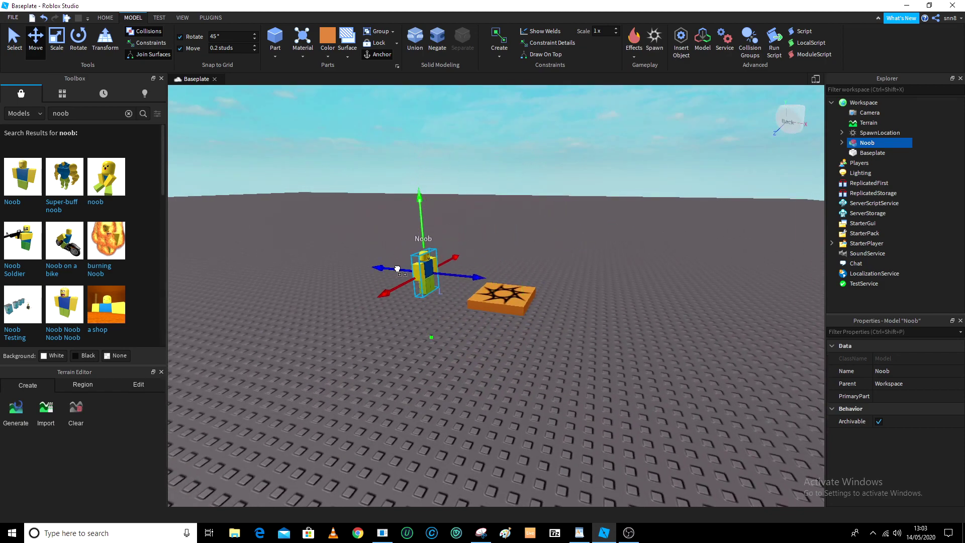
{"action": "left_click_drag", "start_coordinate": [398, 270], "coordinate": [357, 269]}
{"action": "left_click", "coordinate": [535, 236]}
{"action": "right_click_drag", "start_coordinate": [534, 236], "coordinate": [533, 235]}
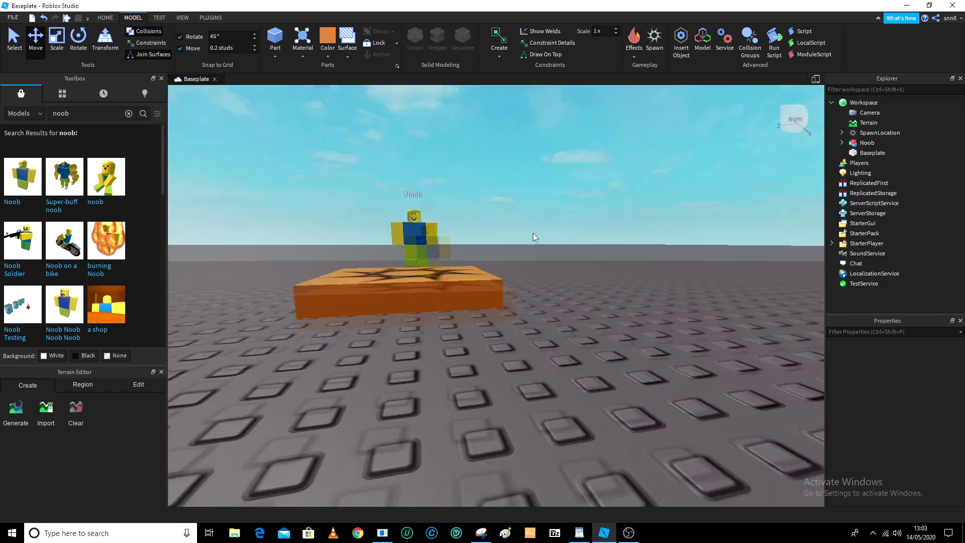
{"action": "key", "text": "w"}
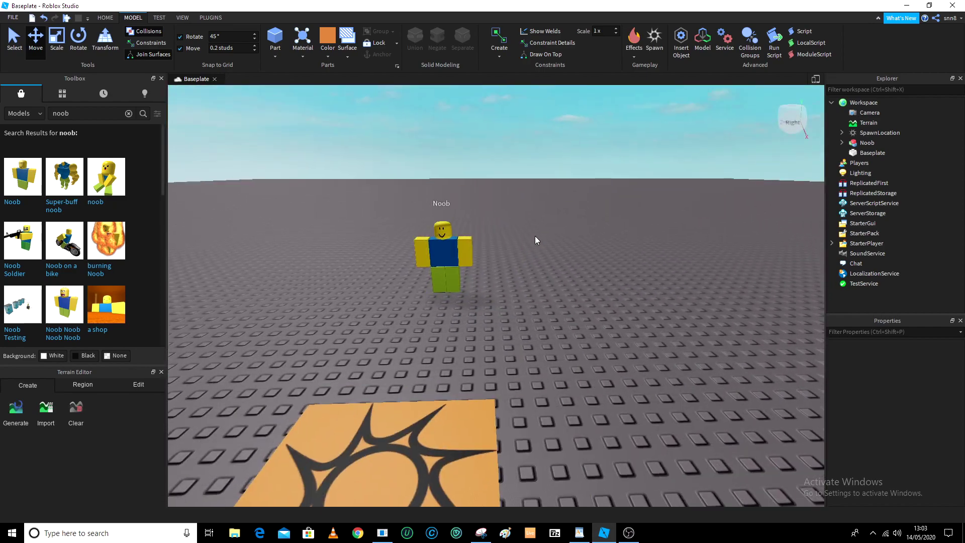
{"action": "left_click", "coordinate": [482, 248]}
{"action": "mouse_move", "coordinate": [483, 249]}
{"action": "right_mouse_down"}
{"action": "mouse_move", "coordinate": [563, 254]}
{"action": "mouse_move", "coordinate": [583, 163]}
{"action": "right_mouse_up"}
{"action": "left_click", "coordinate": [713, 286]}
{"action": "key", "text": "w"}
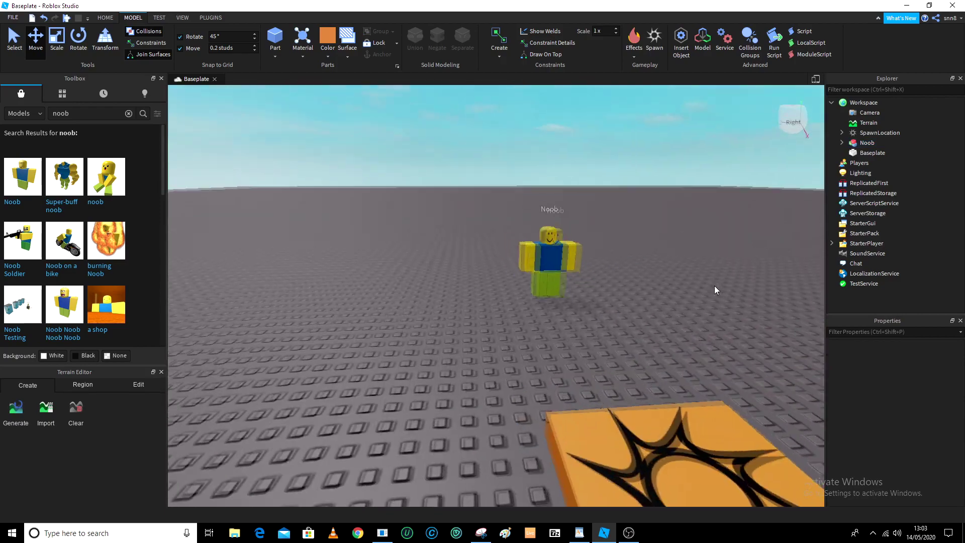
{"action": "key", "text": "w"}
{"action": "right_click_drag", "start_coordinate": [714, 285], "coordinate": [714, 285]}
Fly the camera to a centred front view of the Noob and collapse Workspace in Explorer.
{"action": "key", "text": "w"}
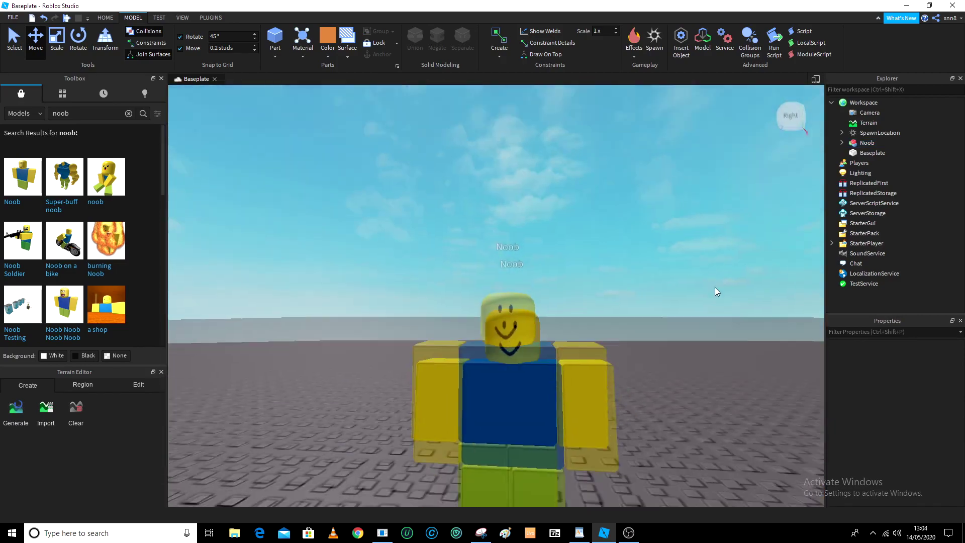
{"action": "key", "text": "s"}
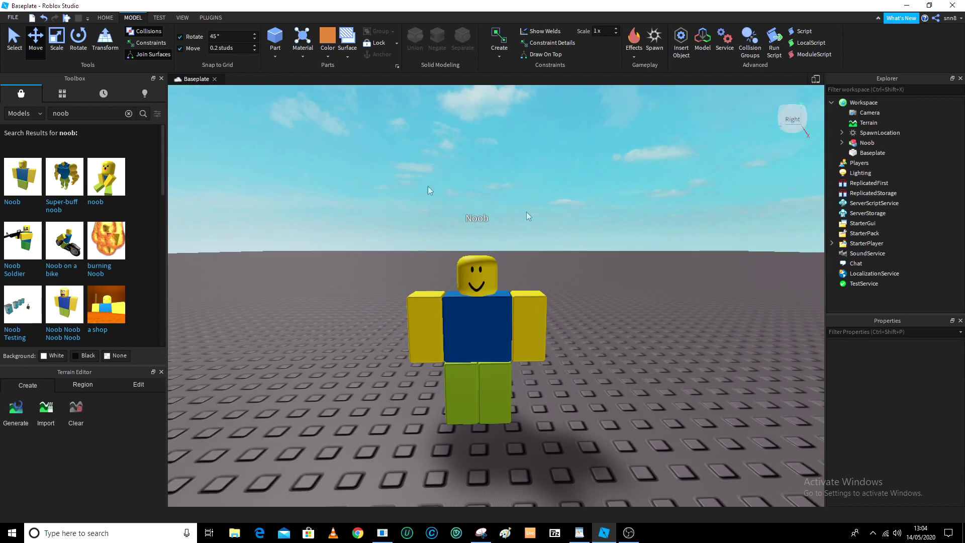
{"action": "left_click", "coordinate": [832, 103]}
Insert a ScreenGui under StarterGui, with a Frame inside it.
{"action": "left_click", "coordinate": [868, 176]}
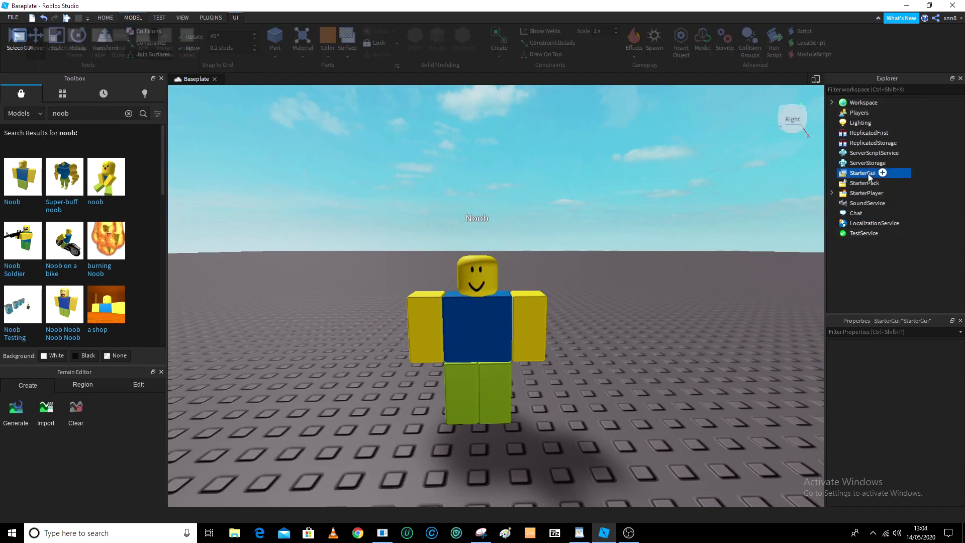
{"action": "left_click", "coordinate": [882, 173]}
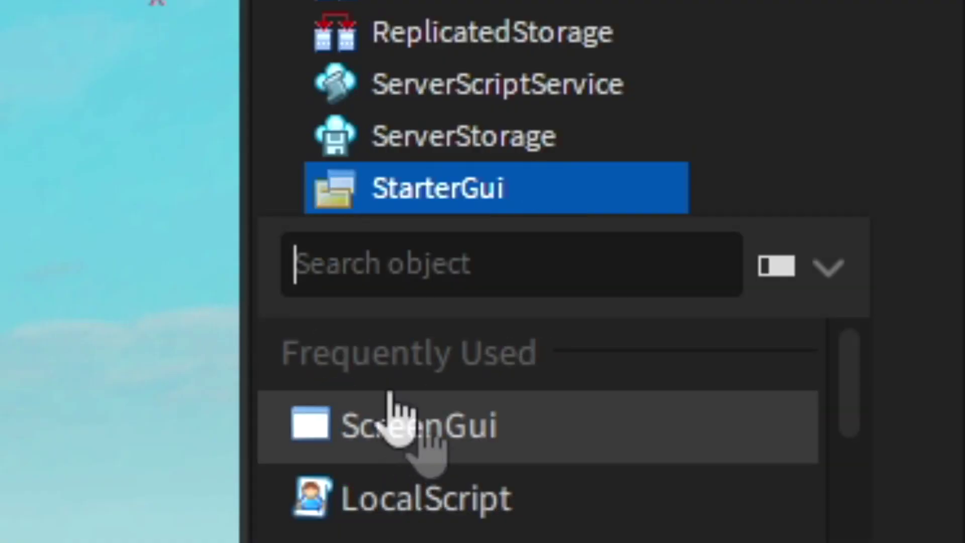
{"action": "left_click", "coordinate": [392, 400]}
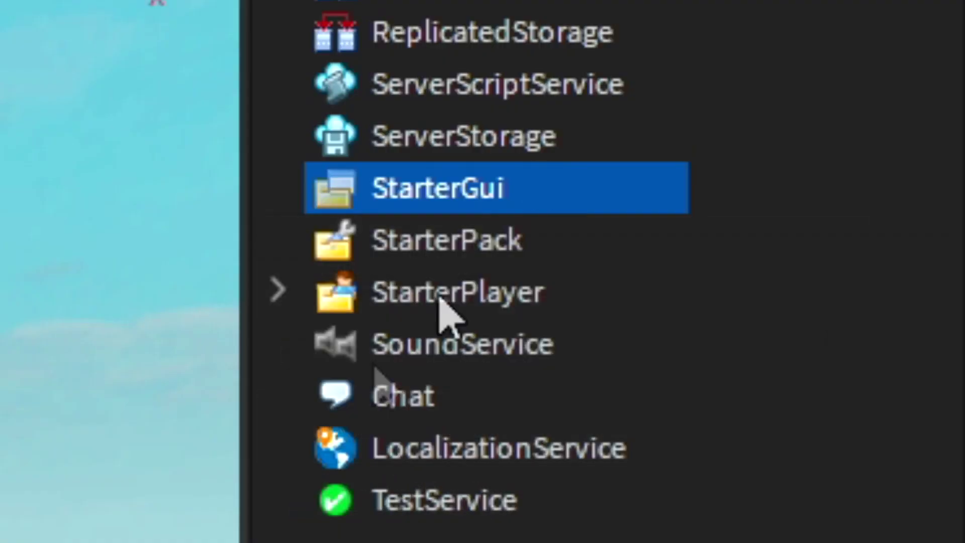
{"action": "left_click", "coordinate": [592, 242]}
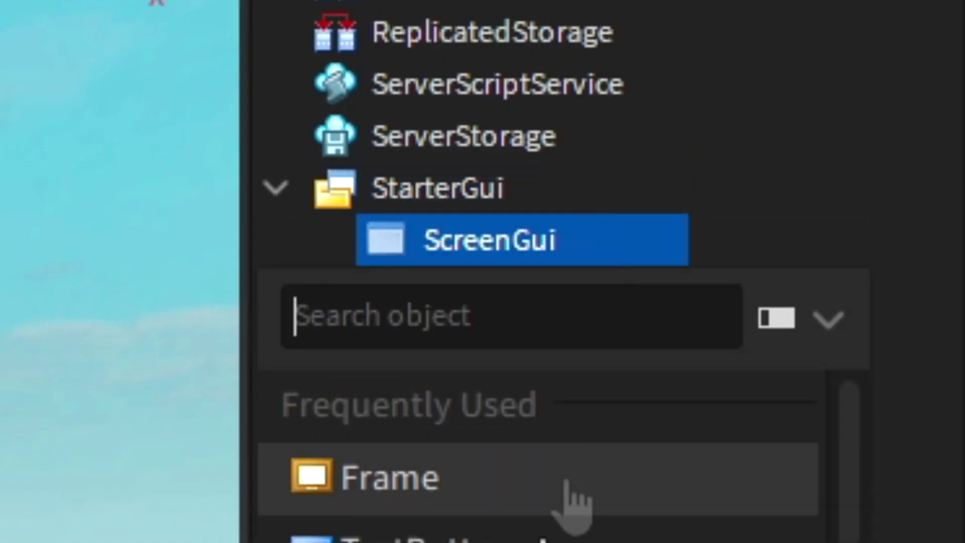
{"action": "left_click", "coordinate": [468, 494]}
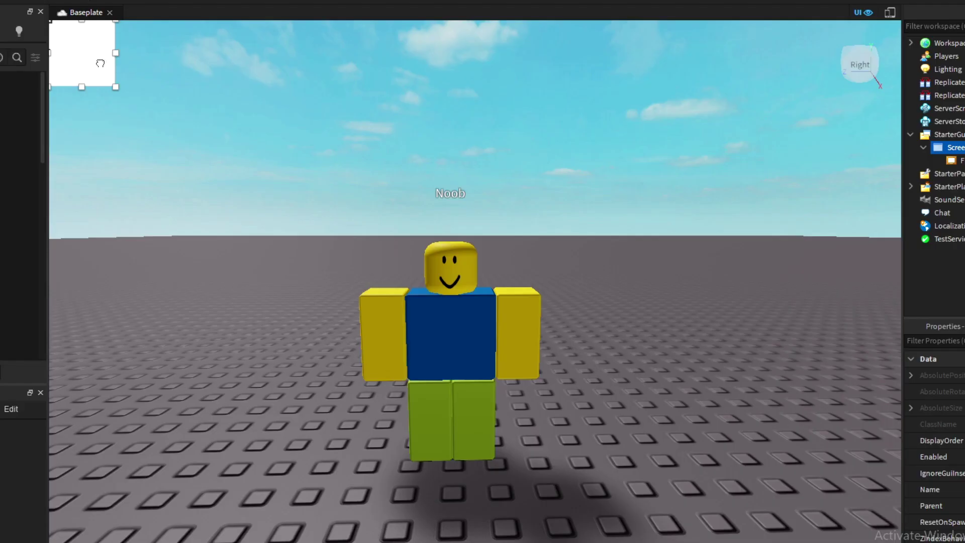
Move the white Frame to the top of the screen and resize it to 722 x 177.
{"action": "mouse_move", "coordinate": [87, 48]}
{"action": "left_mouse_down"}
{"action": "mouse_move", "coordinate": [266, 97]}
{"action": "mouse_move", "coordinate": [246, 88]}
{"action": "left_mouse_up"}
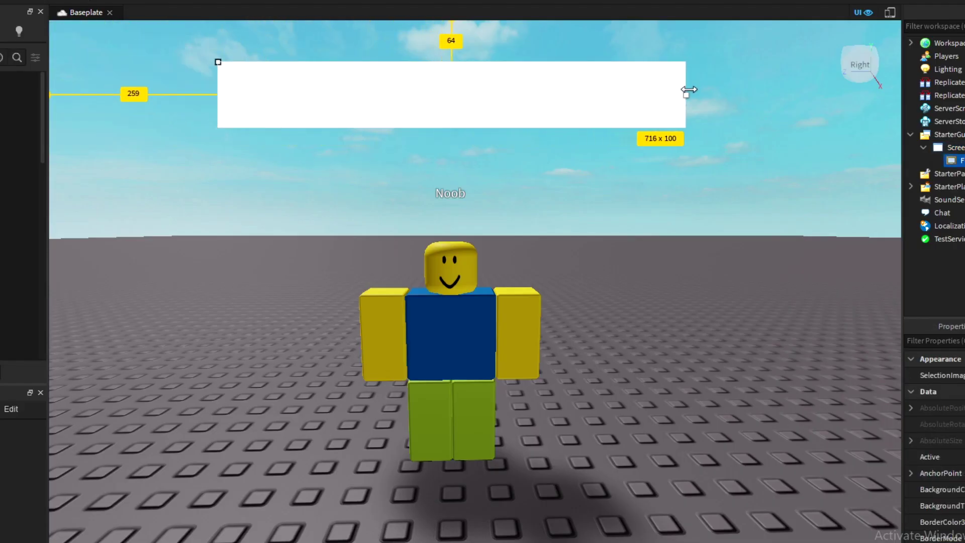
{"action": "left_click_drag", "start_coordinate": [284, 94], "coordinate": [689, 94]}
{"action": "left_click_drag", "start_coordinate": [454, 129], "coordinate": [462, 180]}
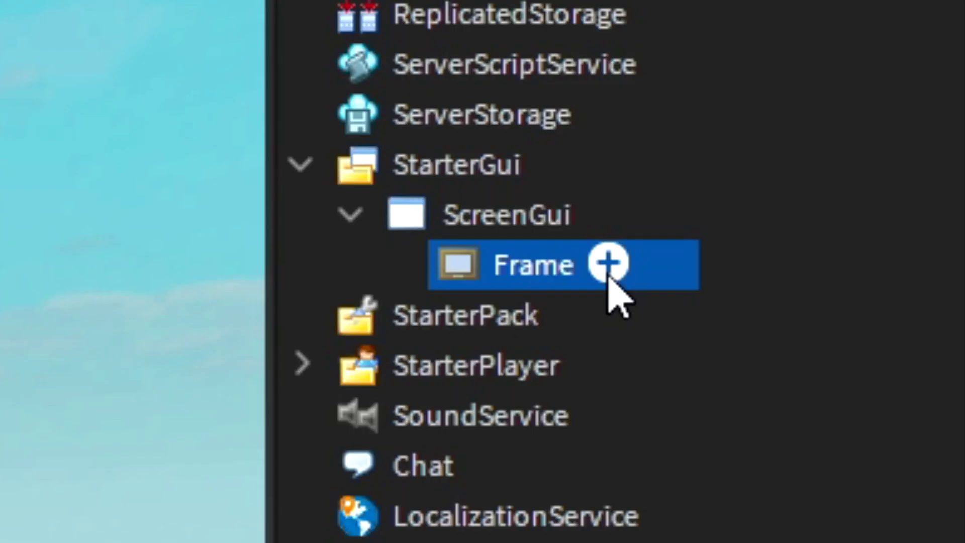
{"action": "left_click", "coordinate": [608, 264]}
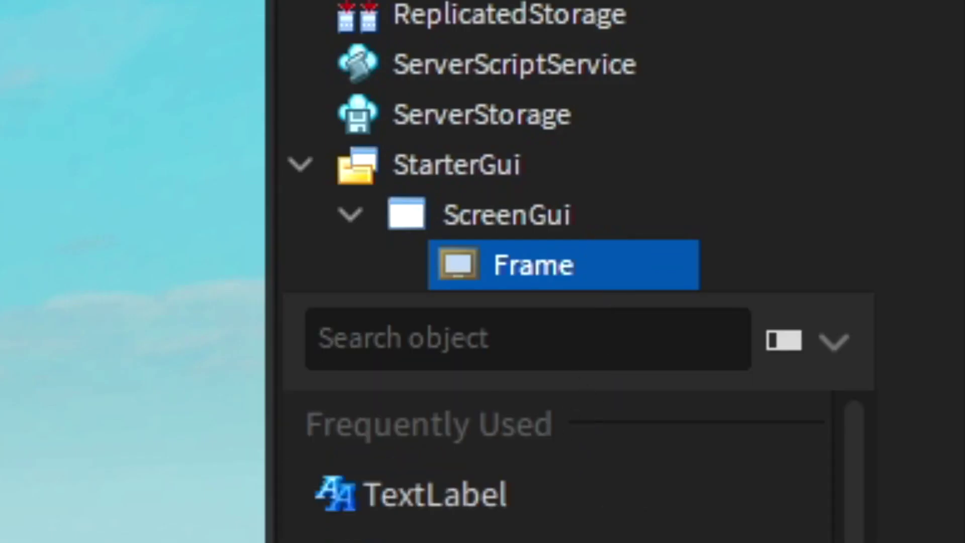
Insert an ImageLabel into the Frame's top-left corner, sized about 127 x 126.
{"action": "left_click", "coordinate": [423, 537]}
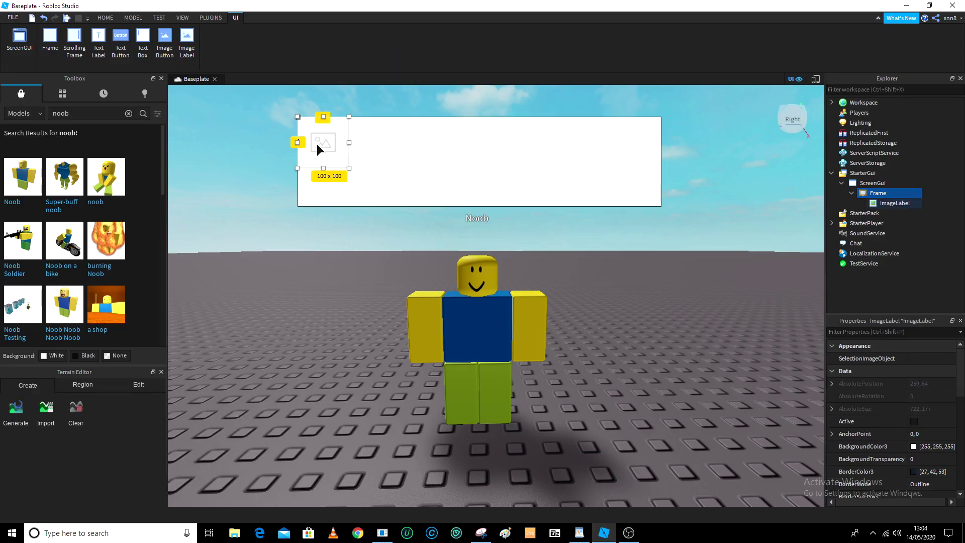
{"action": "left_click_drag", "start_coordinate": [324, 155], "coordinate": [320, 145]}
{"action": "left_click_drag", "start_coordinate": [360, 181], "coordinate": [380, 194]}
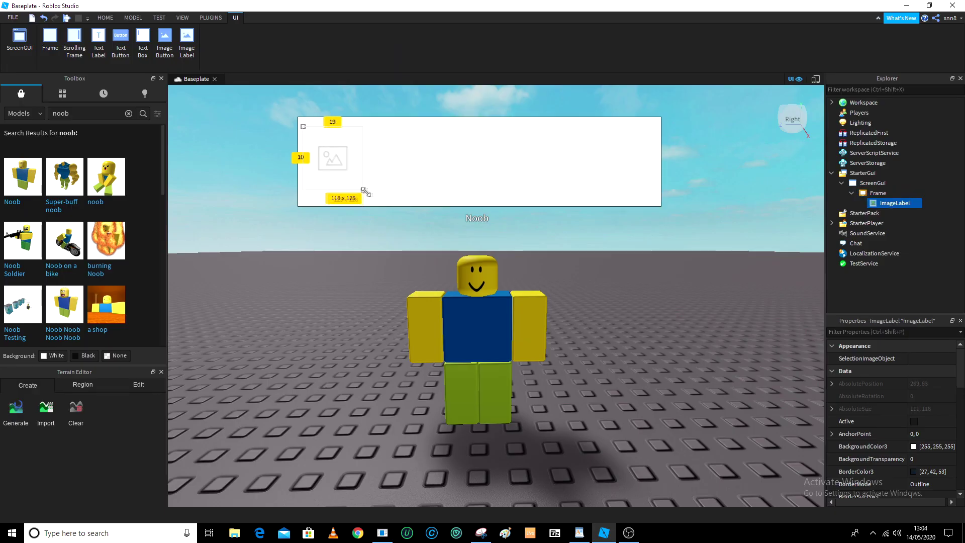
{"action": "left_click_drag", "start_coordinate": [375, 193], "coordinate": [367, 191]}
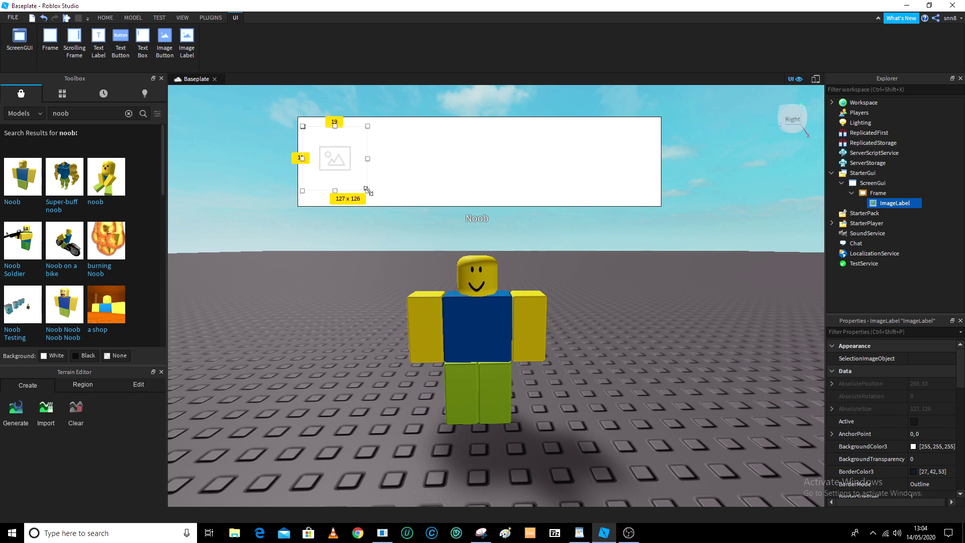
{"action": "left_click", "coordinate": [26, 118]}
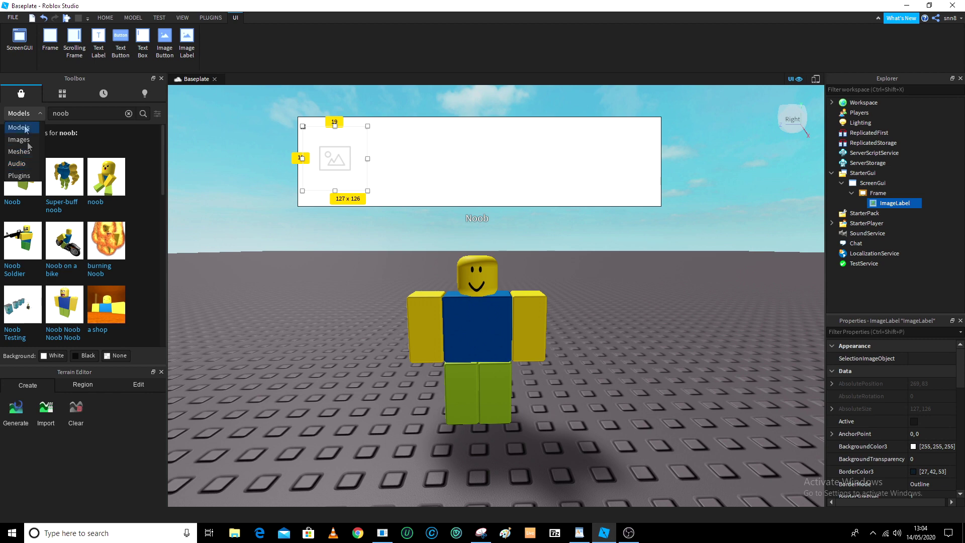
Search Toolbox Images for 'noob' and drop a Noob image into the world as a Decal.
{"action": "left_click", "coordinate": [28, 141]}
{"action": "left_click", "coordinate": [67, 118]}
{"action": "type", "text": "noob"}
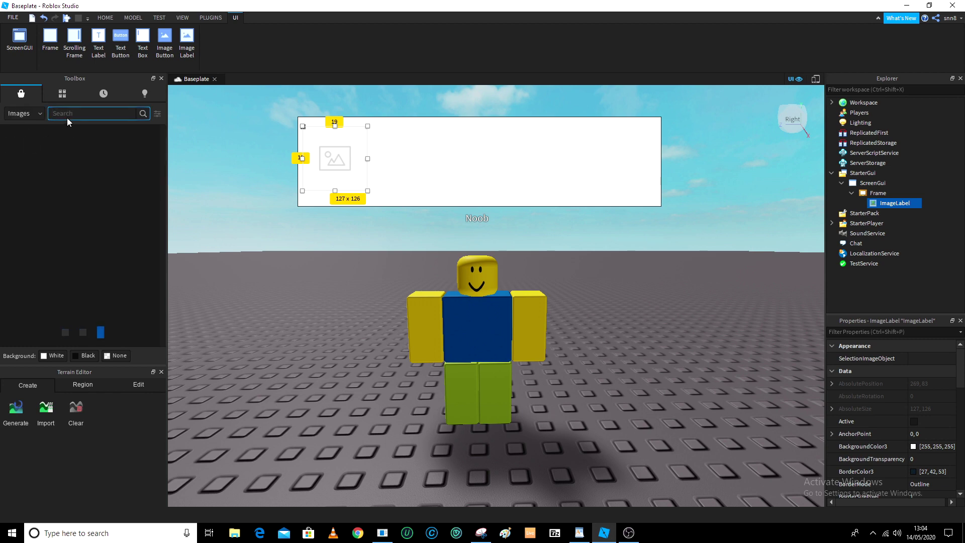
{"action": "key", "text": "Return"}
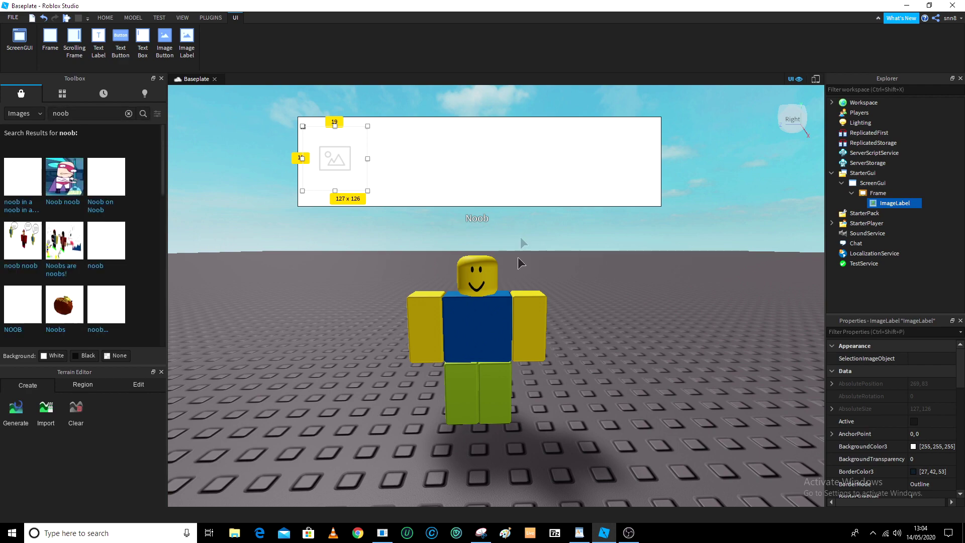
{"action": "right_click_drag", "start_coordinate": [504, 320], "coordinate": [504, 314]}
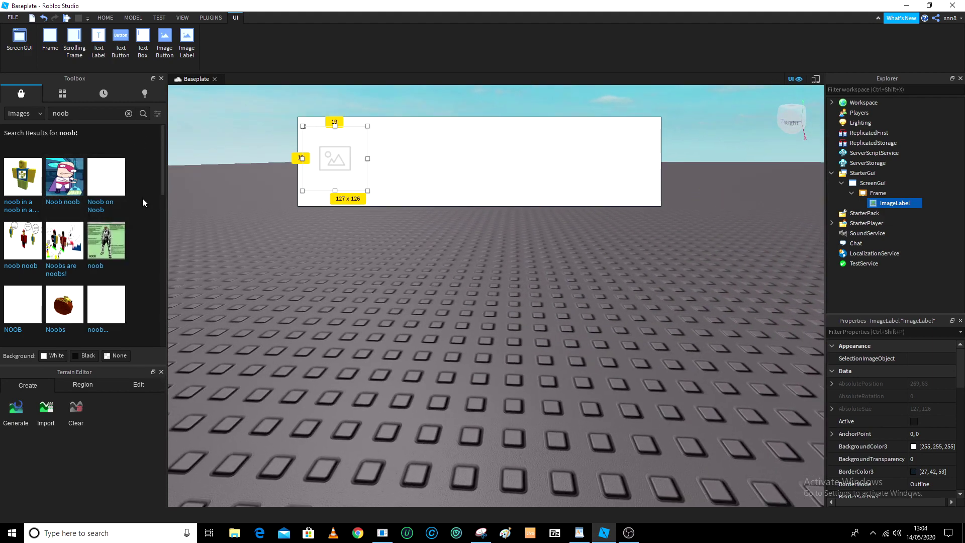
{"action": "left_click_drag", "start_coordinate": [164, 181], "coordinate": [170, 365]}
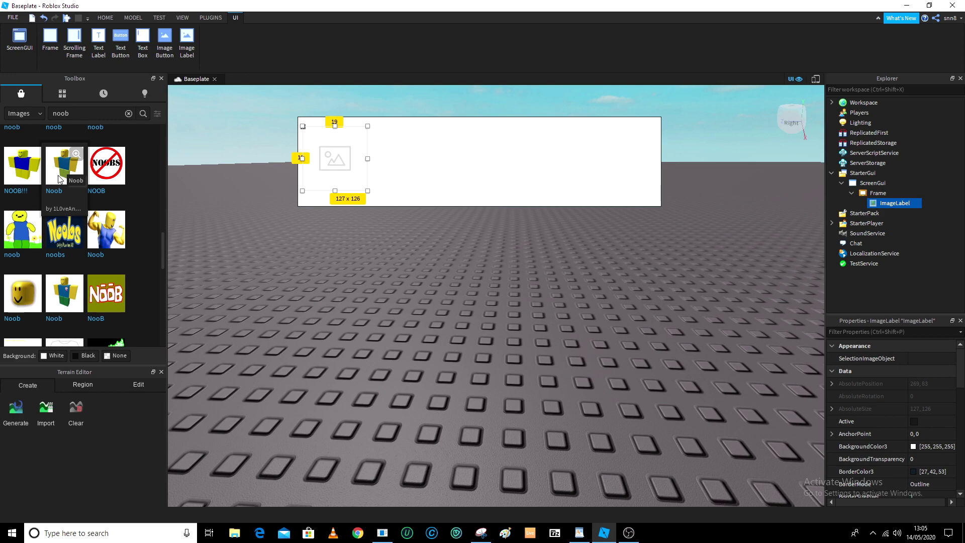
{"action": "left_click_drag", "start_coordinate": [60, 179], "coordinate": [447, 326]}
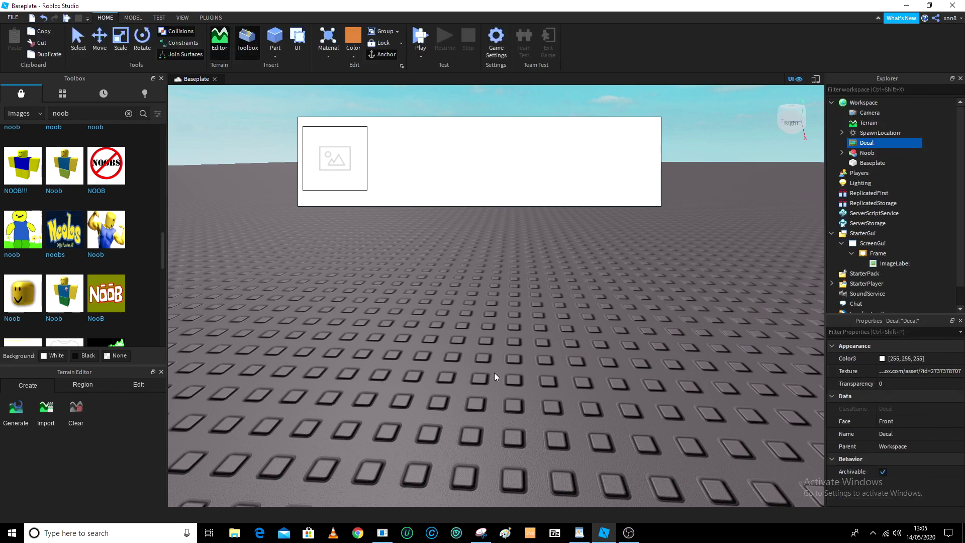
Copy the Decal's Texture link from Properties, then delete the Decal from Workspace.
{"action": "right_click_drag", "start_coordinate": [494, 372], "coordinate": [494, 373]}
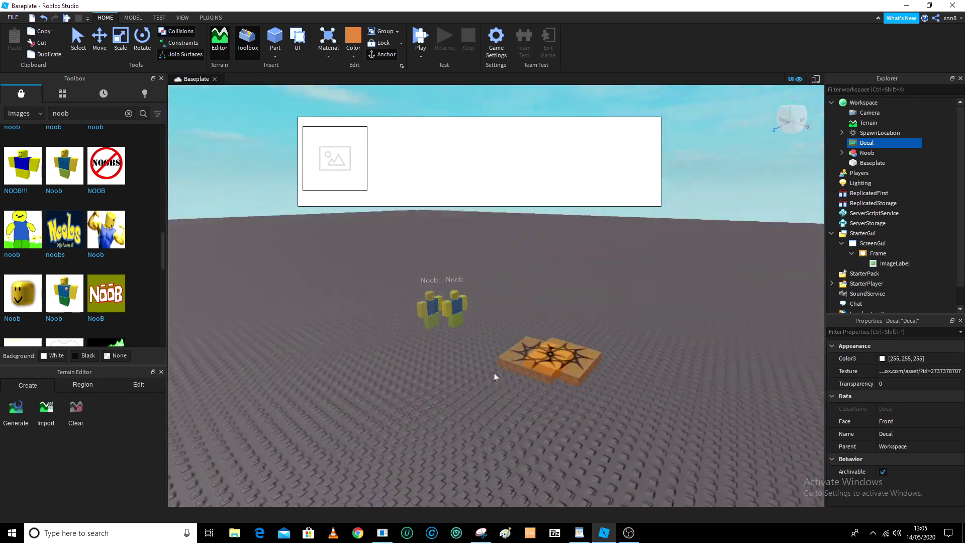
{"action": "right_click_drag", "start_coordinate": [494, 373], "coordinate": [530, 352]}
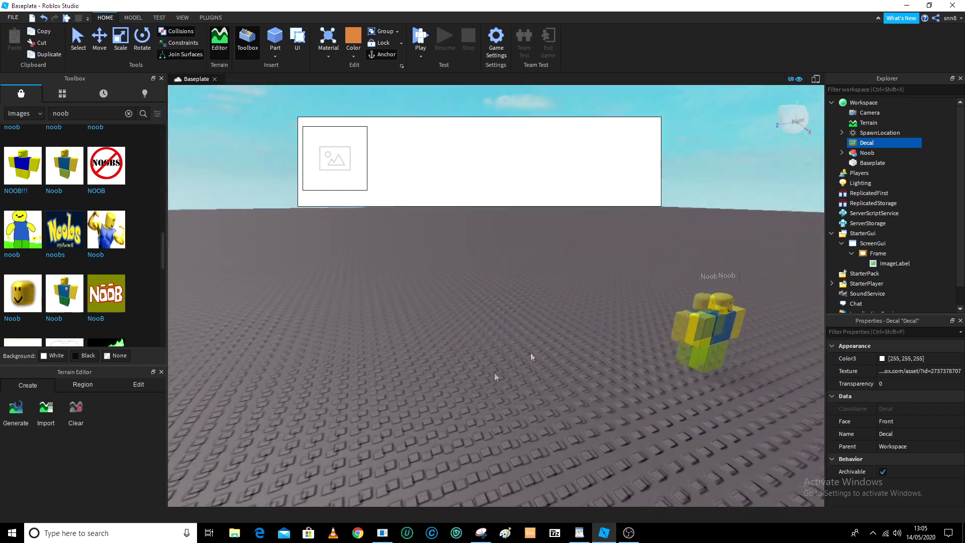
{"action": "left_click", "coordinate": [860, 144]}
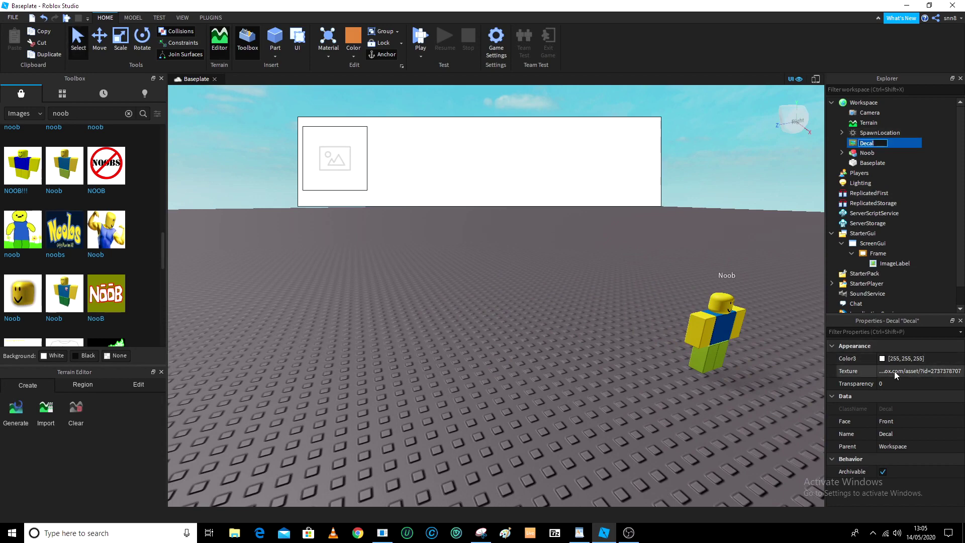
{"action": "left_click", "coordinate": [885, 370]}
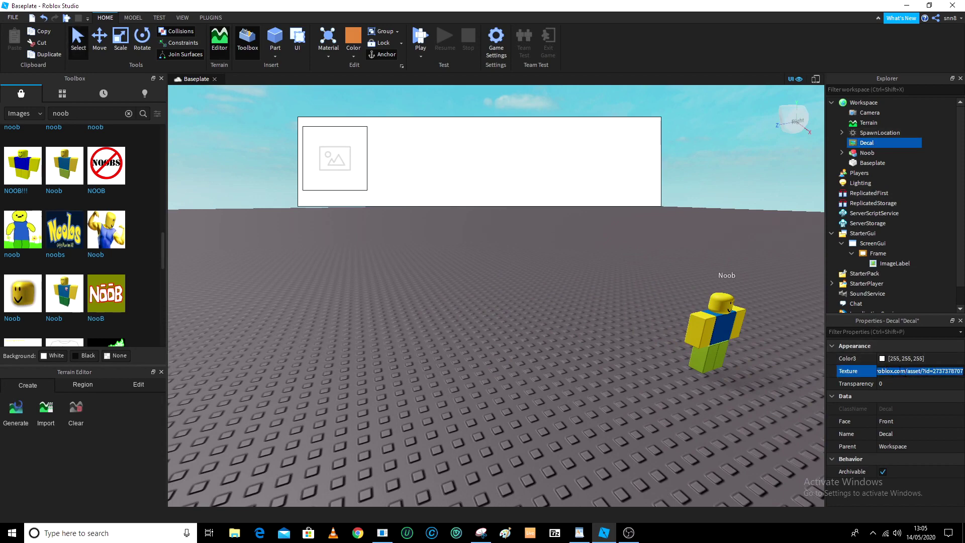
{"action": "mouse_move", "coordinate": [867, 143]}
{"action": "left_click", "coordinate": [864, 144]}
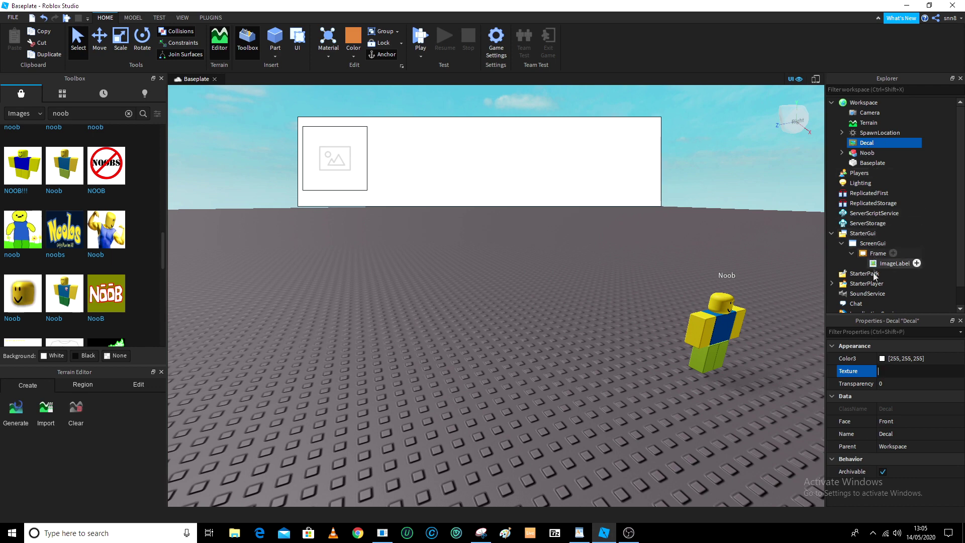
{"action": "left_click", "coordinate": [868, 145]}
{"action": "left_click_drag", "start_coordinate": [868, 146], "coordinate": [451, 176]}
Paste the Noob texture link into the ImageLabel's Image property and nudge the portrait lower.
{"action": "left_click", "coordinate": [875, 253]}
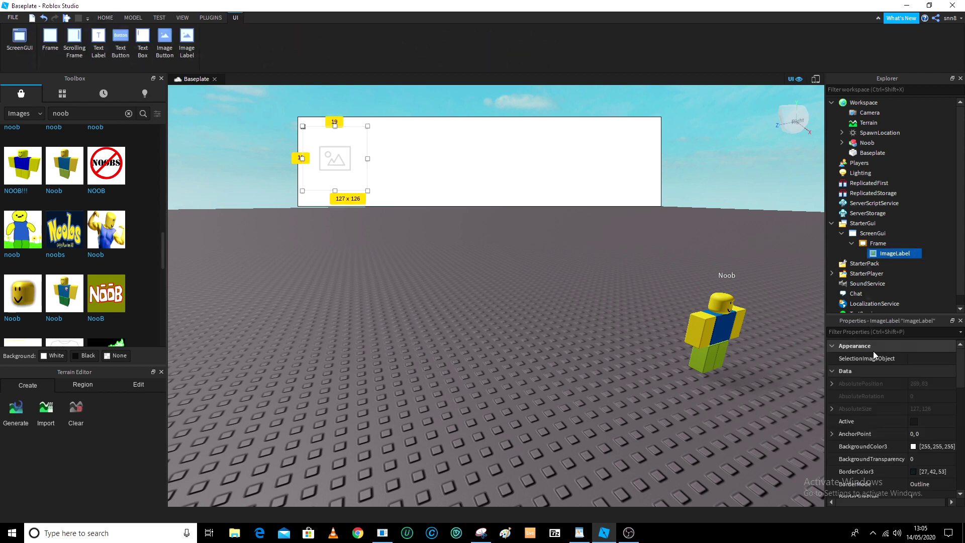
{"action": "left_click_drag", "start_coordinate": [961, 376], "coordinate": [961, 396]}
{"action": "left_click", "coordinate": [850, 331]}
{"action": "type", "text": "id"}
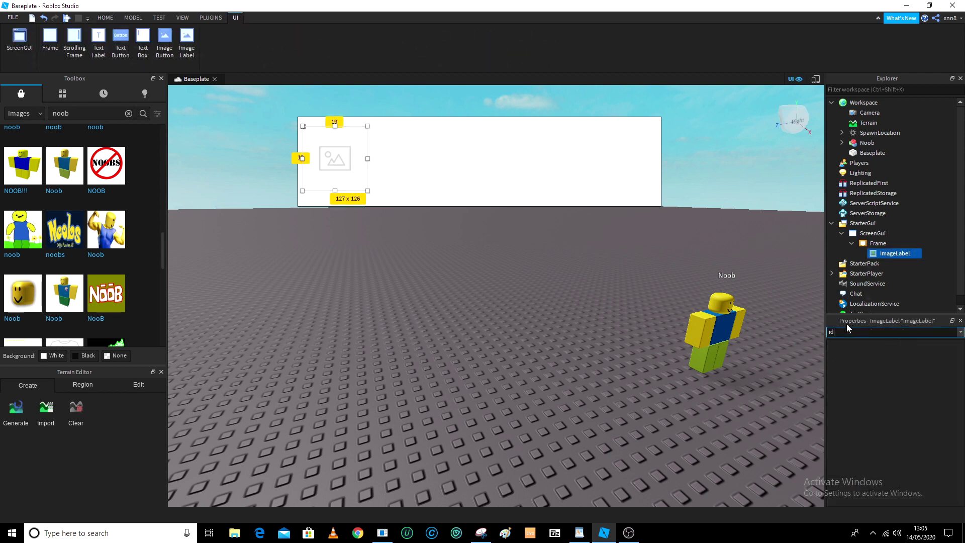
{"action": "key", "text": "BackSpace"}
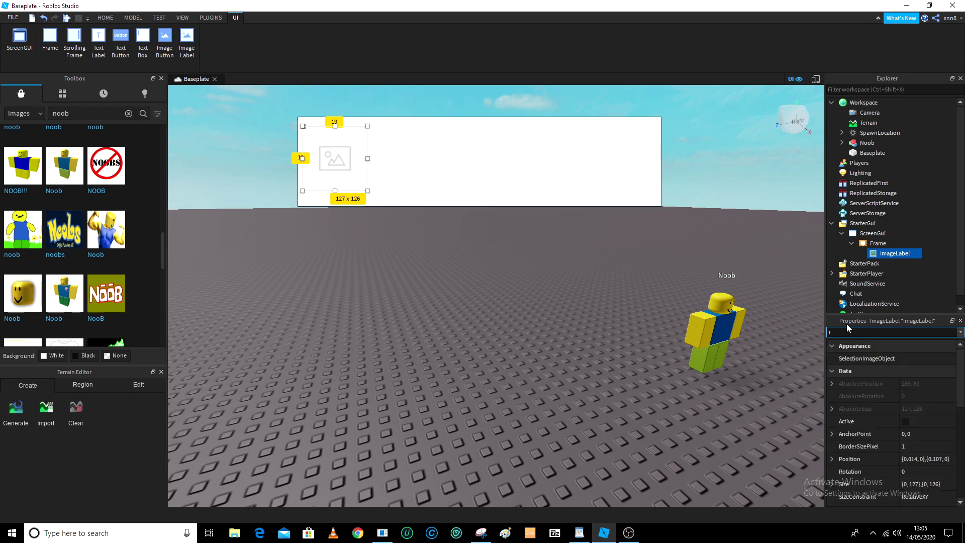
{"action": "key", "text": "BackSpace"}
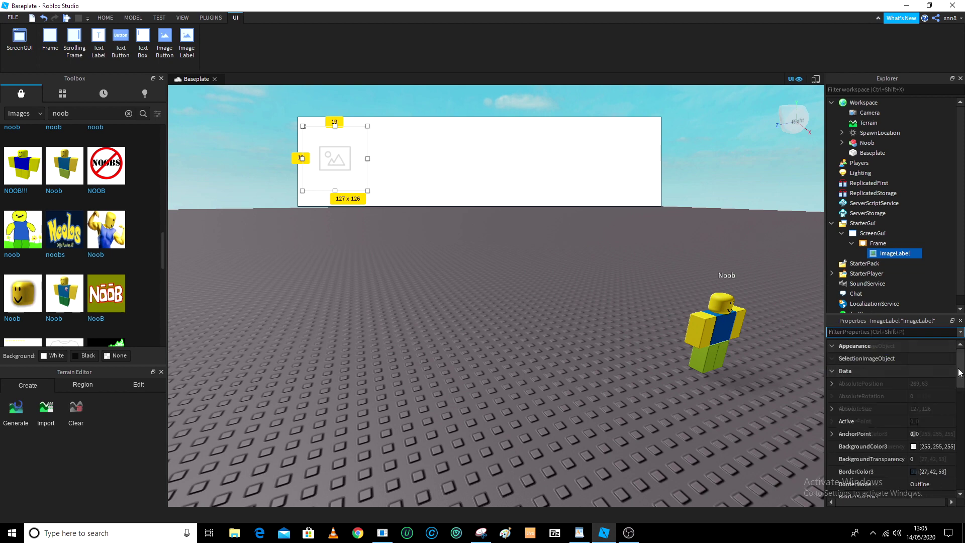
{"action": "left_click_drag", "start_coordinate": [959, 369], "coordinate": [950, 434]}
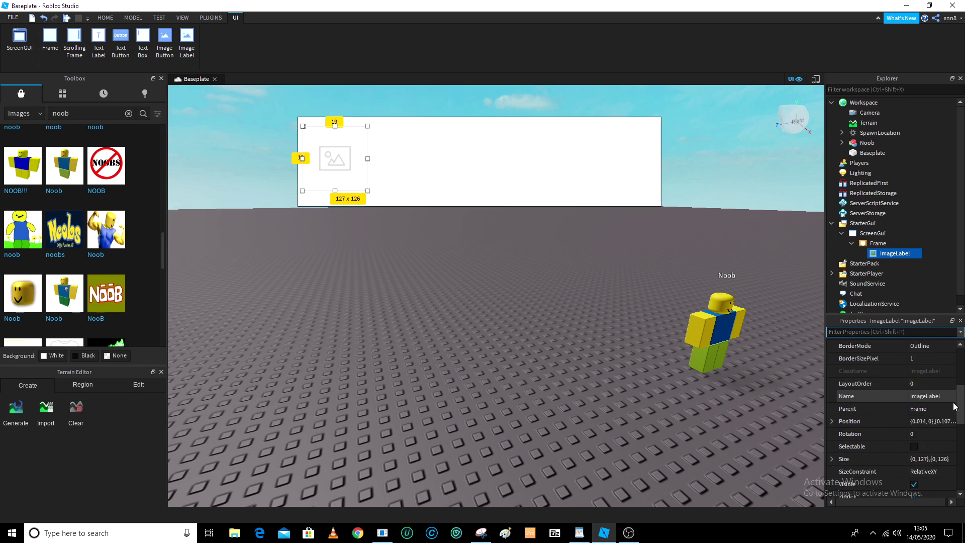
{"action": "scroll", "coordinate": [950, 433], "scroll_direction": "down", "scroll_amount": 2}
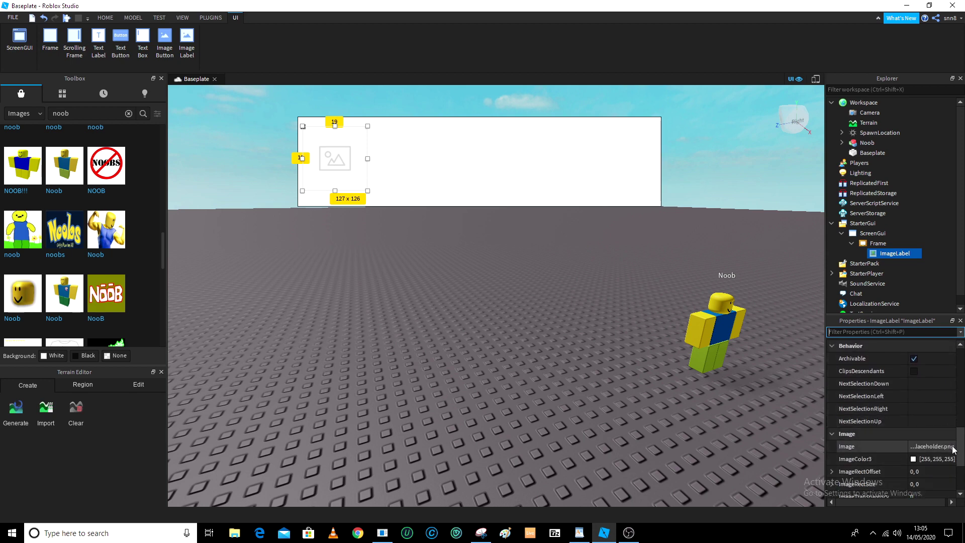
{"action": "scroll", "coordinate": [942, 423], "scroll_direction": "down", "scroll_amount": 1}
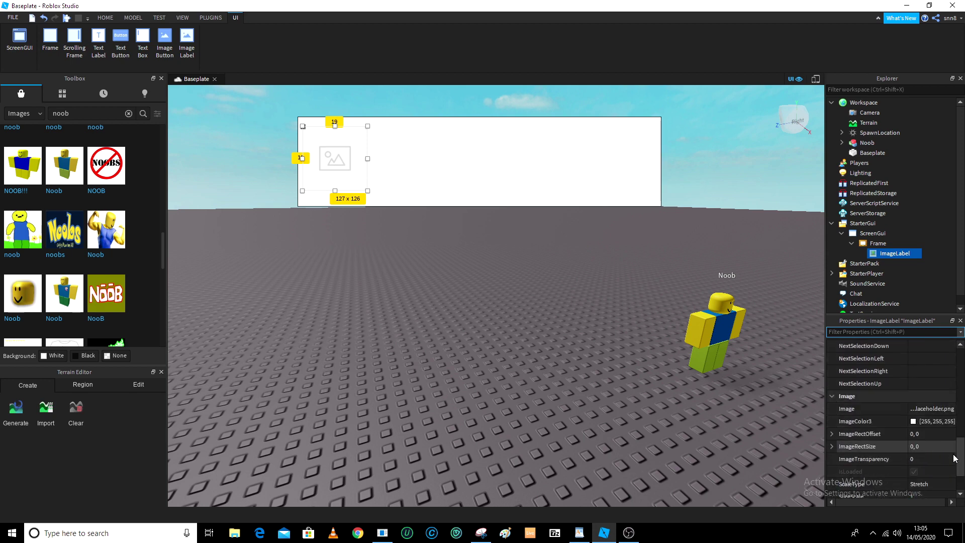
{"action": "left_click", "coordinate": [937, 410]}
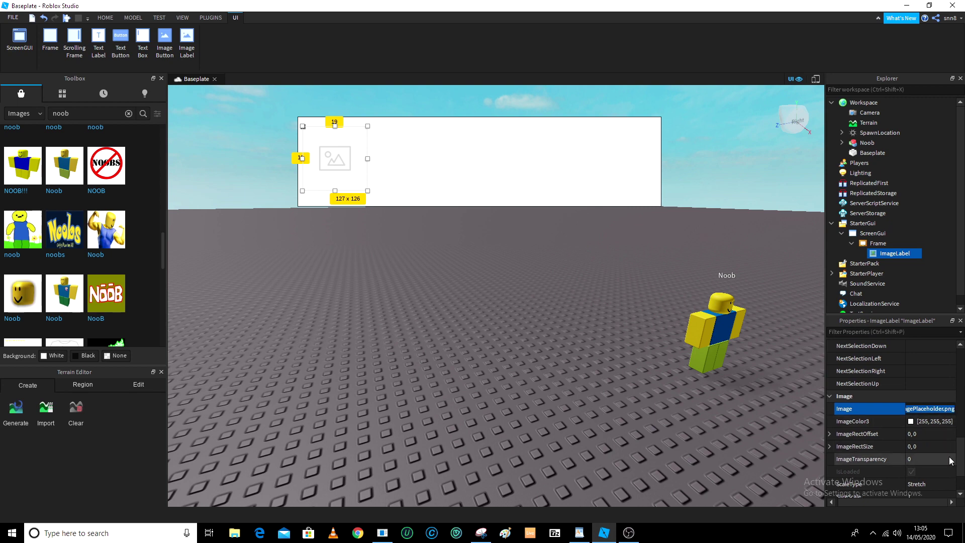
{"action": "key", "text": "ctrl+v"}
{"action": "key", "text": "Return"}
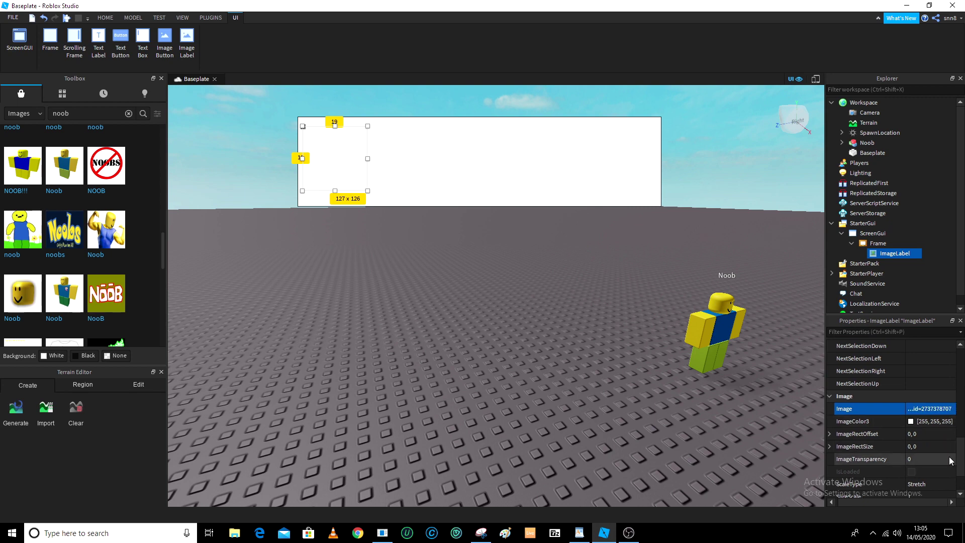
{"action": "left_click_drag", "start_coordinate": [345, 155], "coordinate": [346, 157]}
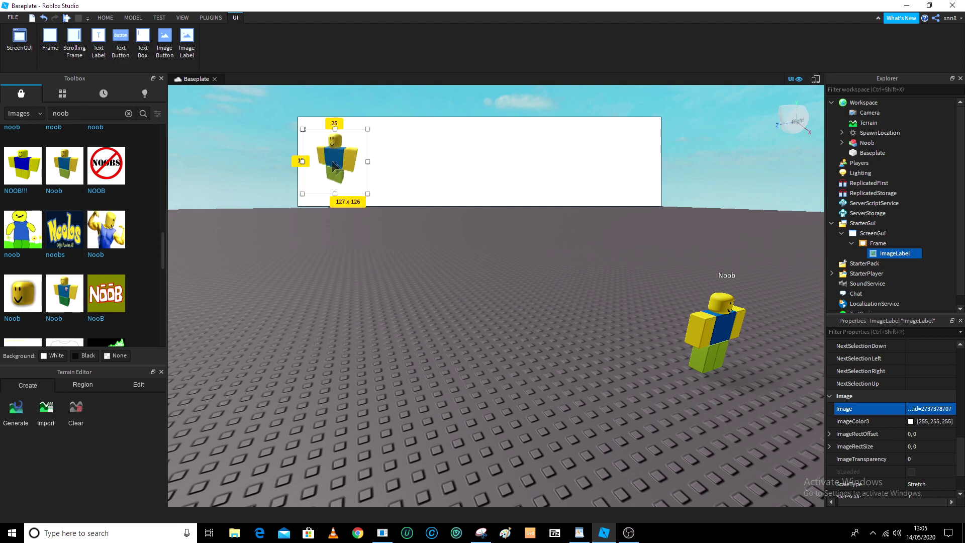
{"action": "scroll", "coordinate": [517, 359], "scroll_direction": "up", "scroll_amount": 3}
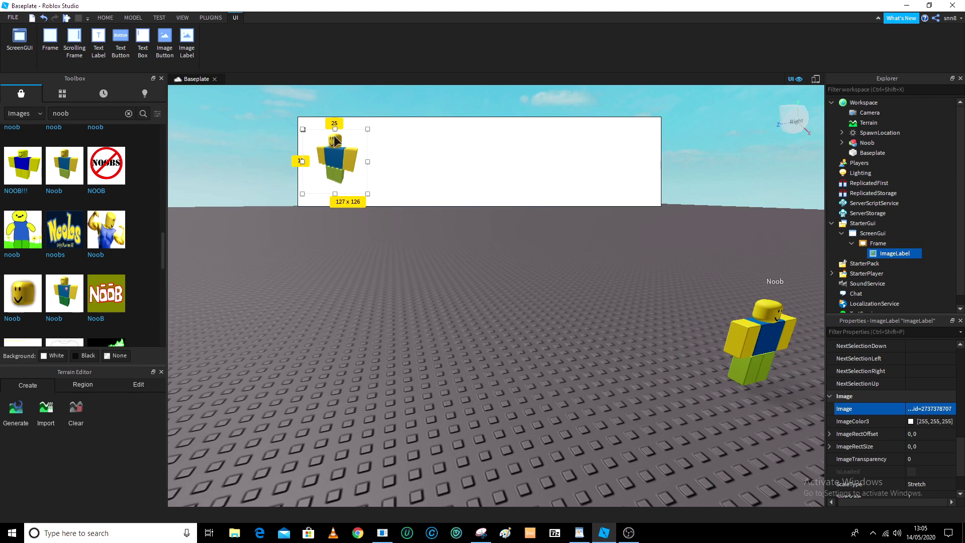
Shrink the Noob portrait slightly, rename its ImageLabel to 'noob', and select the Frame.
{"action": "left_click_drag", "start_coordinate": [366, 194], "coordinate": [360, 186]}
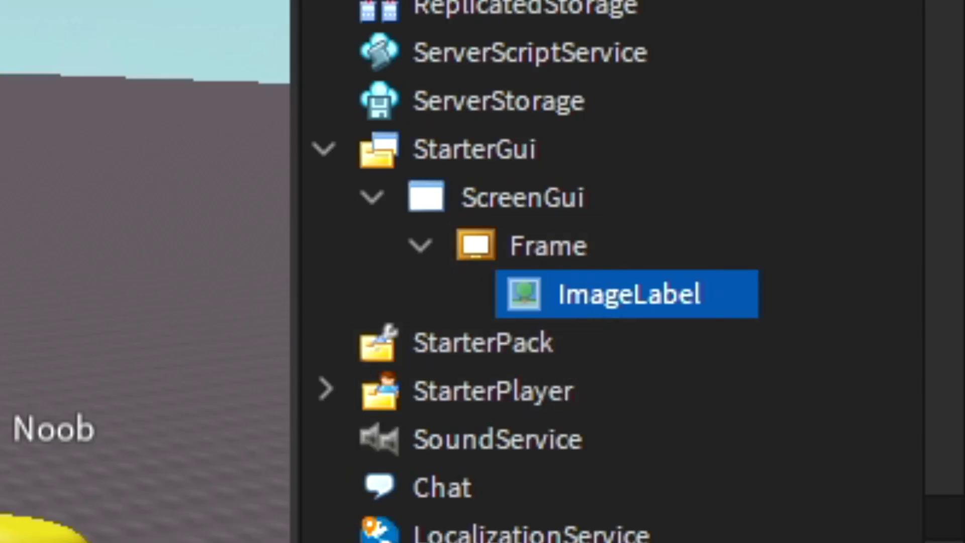
{"action": "key", "text": "Return"}
{"action": "type", "text": "noob"}
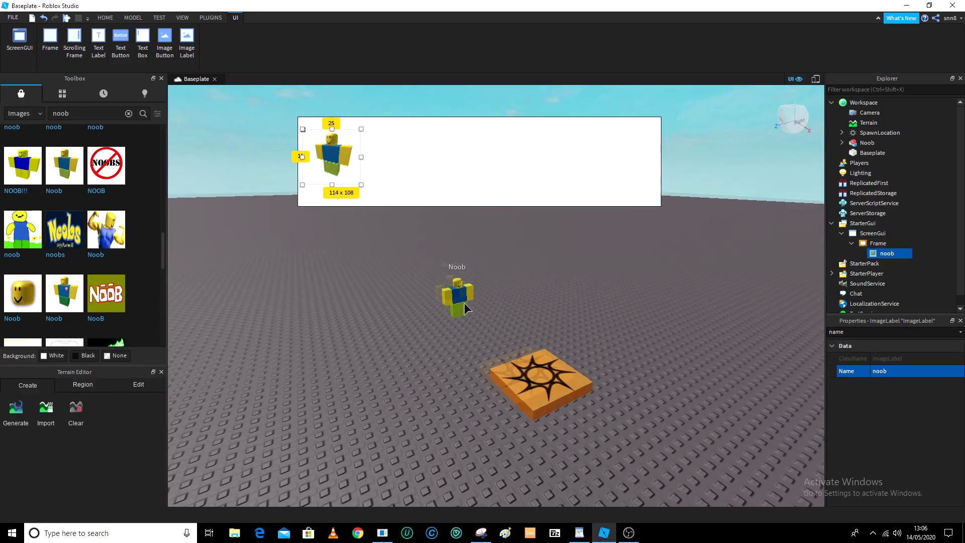
{"action": "scroll", "coordinate": [465, 307], "scroll_direction": "up", "scroll_amount": 5}
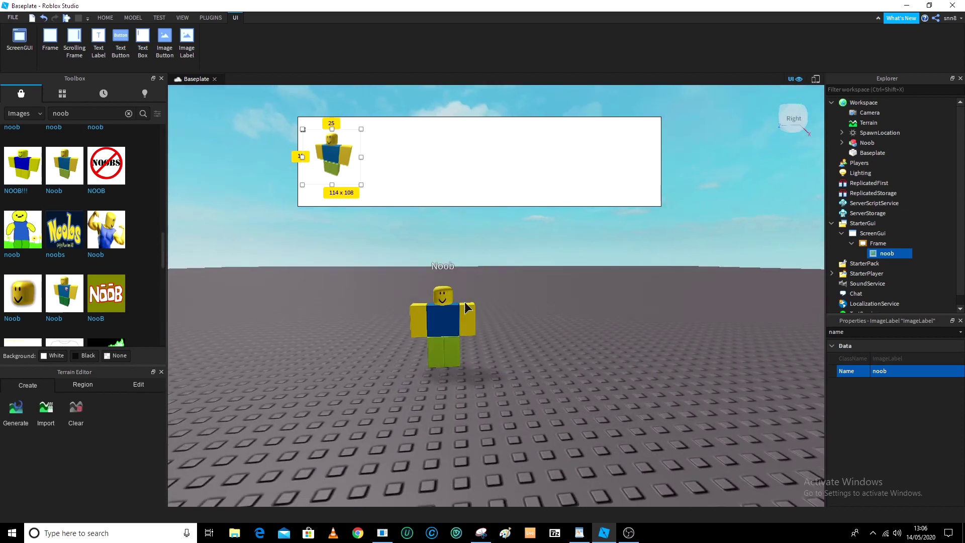
{"action": "key", "text": "w"}
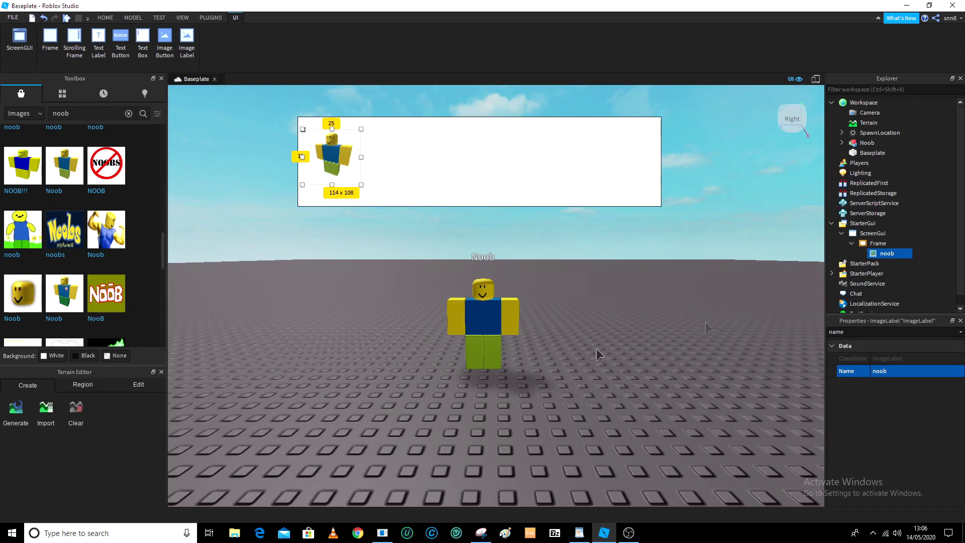
{"action": "left_click", "coordinate": [889, 244]}
Insert a new TextLabel inside the dialogue Frame.
{"action": "left_click_drag", "start_coordinate": [880, 256], "coordinate": [897, 246]}
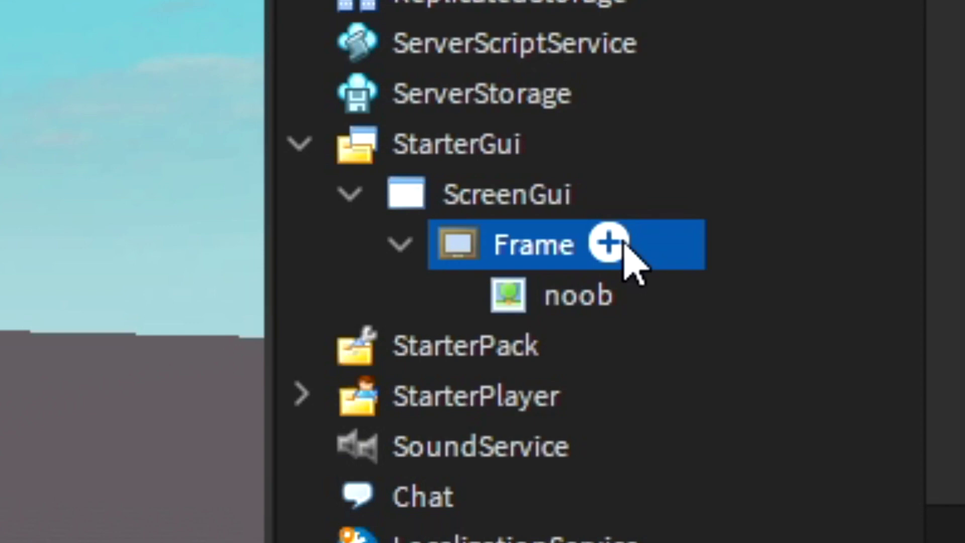
{"action": "left_click", "coordinate": [610, 243]}
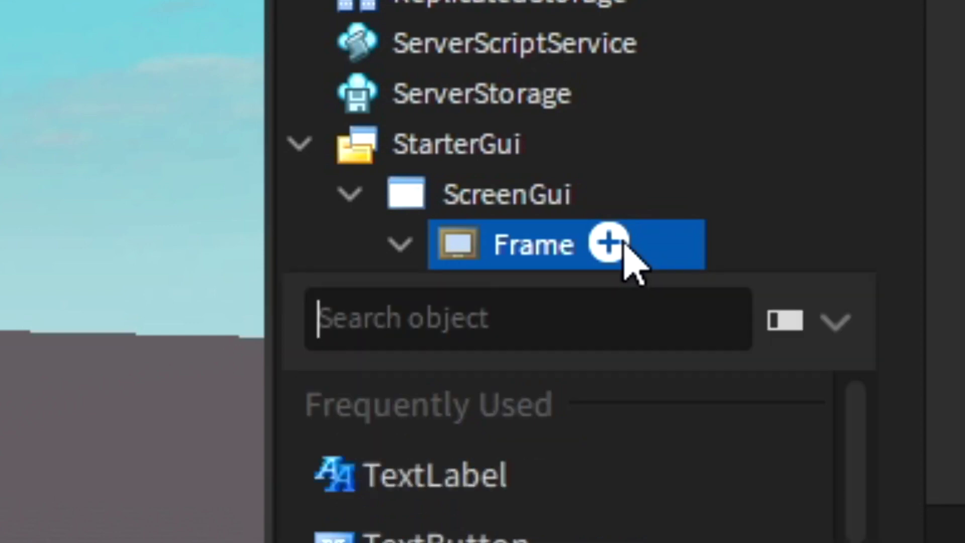
{"action": "left_click", "coordinate": [515, 494]}
{"action": "left_click", "coordinate": [537, 355]}
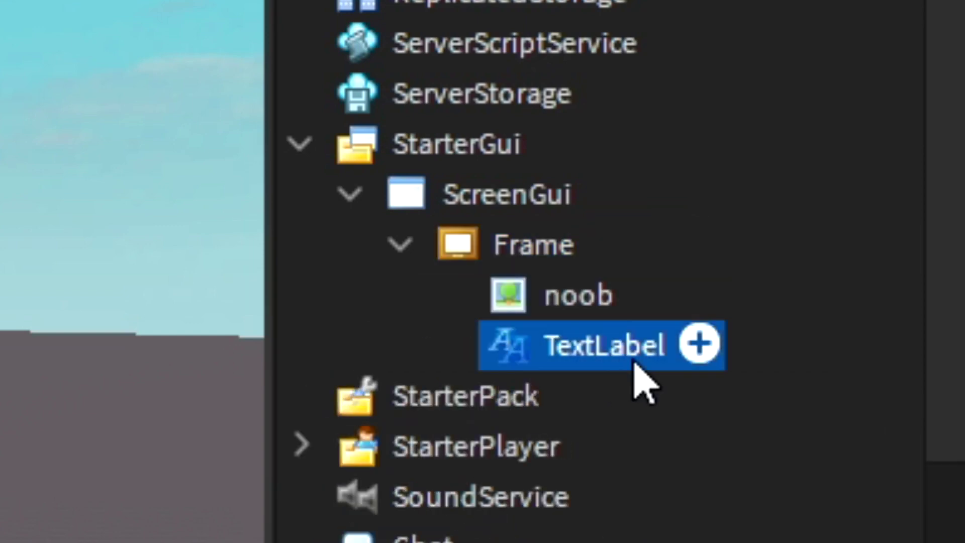
Place the TextLabel right of the portrait and stretch it to 562 by 133.
{"action": "mouse_move", "coordinate": [373, 139]}
{"action": "left_mouse_down"}
{"action": "mouse_move", "coordinate": [435, 158]}
{"action": "mouse_move", "coordinate": [650, 186]}
{"action": "left_mouse_up"}
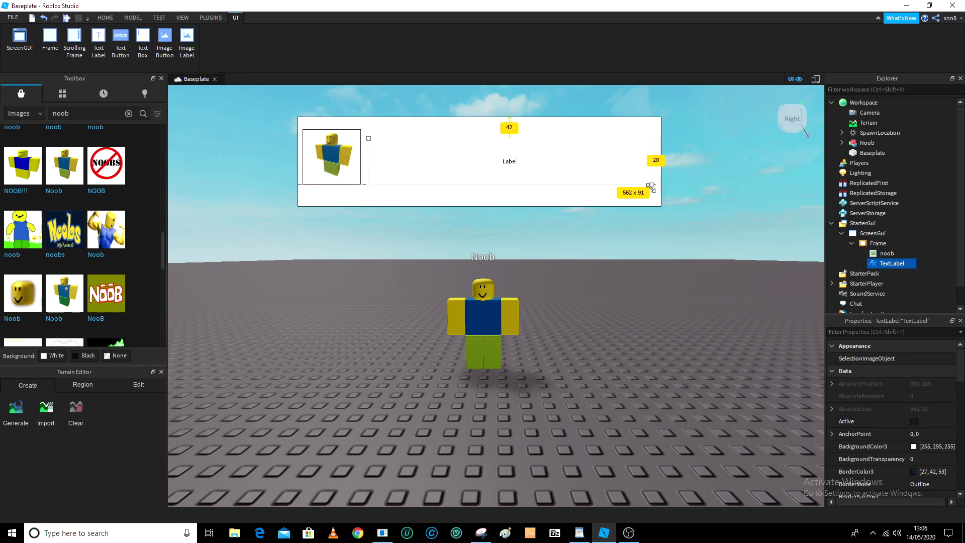
{"action": "left_click_drag", "start_coordinate": [510, 138], "coordinate": [510, 129]}
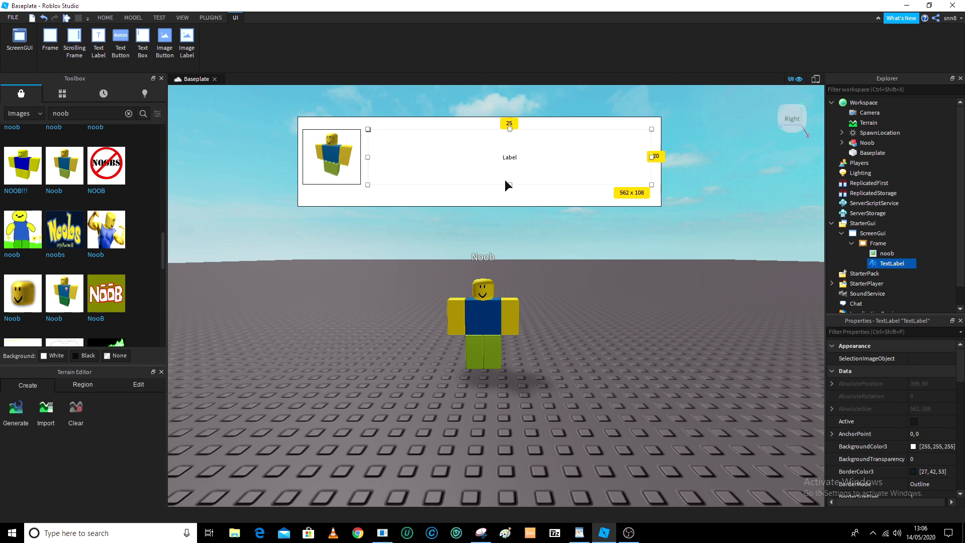
{"action": "left_click_drag", "start_coordinate": [510, 185], "coordinate": [510, 198]}
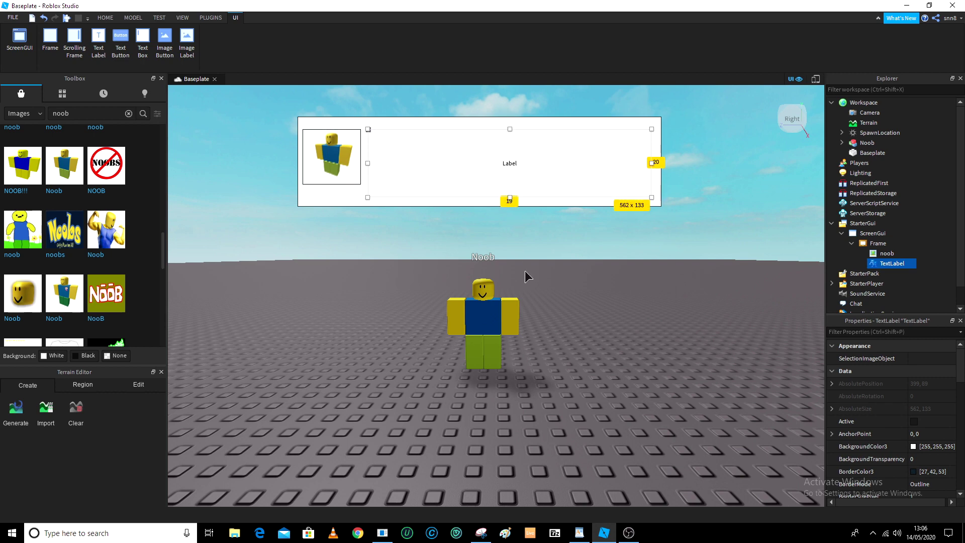
{"action": "left_click", "coordinate": [871, 330]}
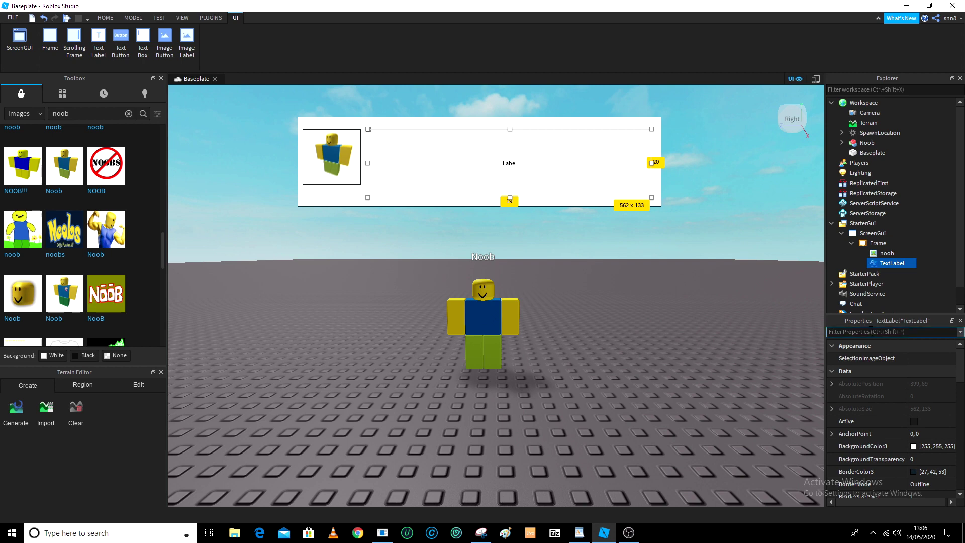
{"action": "type", "text": "text"}
Clear the TextLabel's placeholder 'Label' text.
{"action": "left_click", "coordinate": [912, 358]}
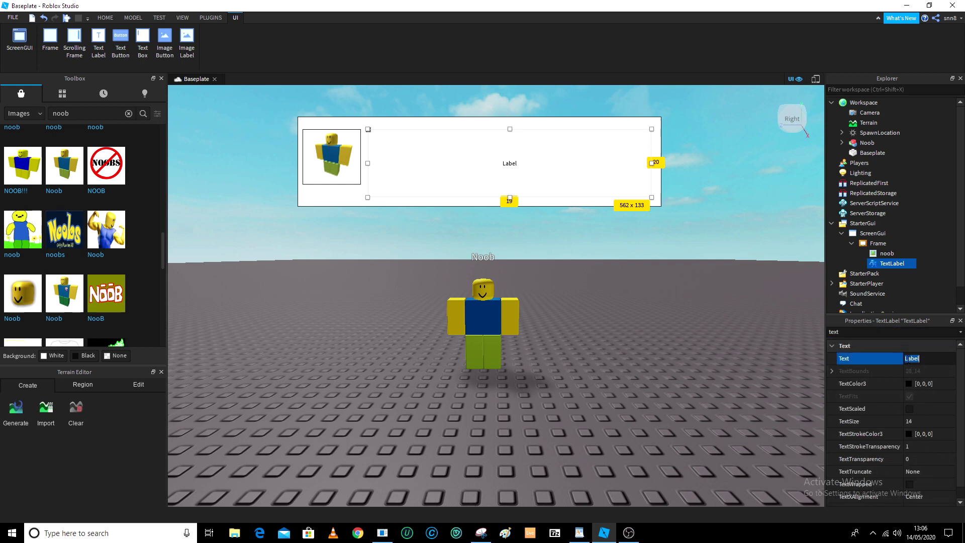
{"action": "key", "text": "BackSpace"}
{"action": "key", "text": "Return"}
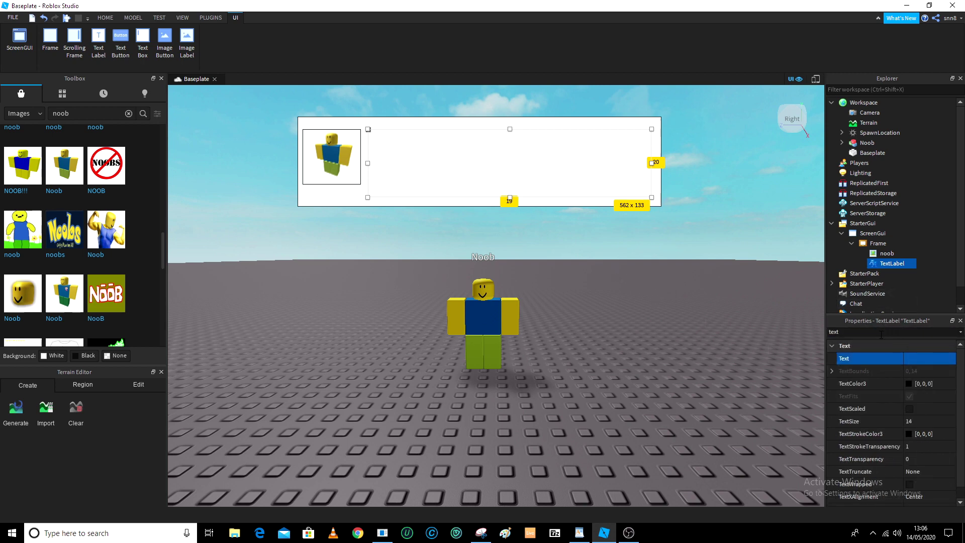
Set the Frame's BackgroundTransparency to 1.
{"action": "left_click", "coordinate": [881, 335]}
{"action": "left_click", "coordinate": [869, 242]}
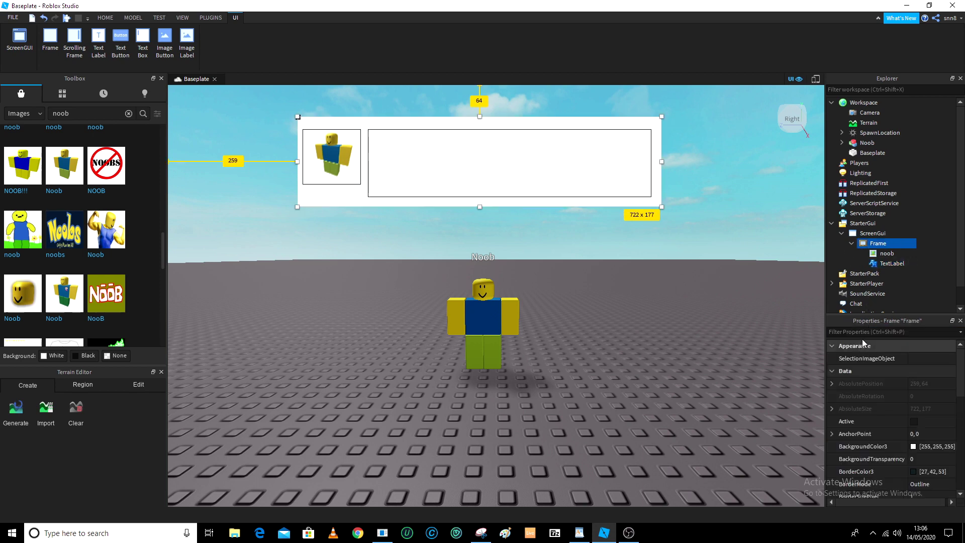
{"action": "double_click", "coordinate": [868, 333]}
{"action": "type", "text": "trans"}
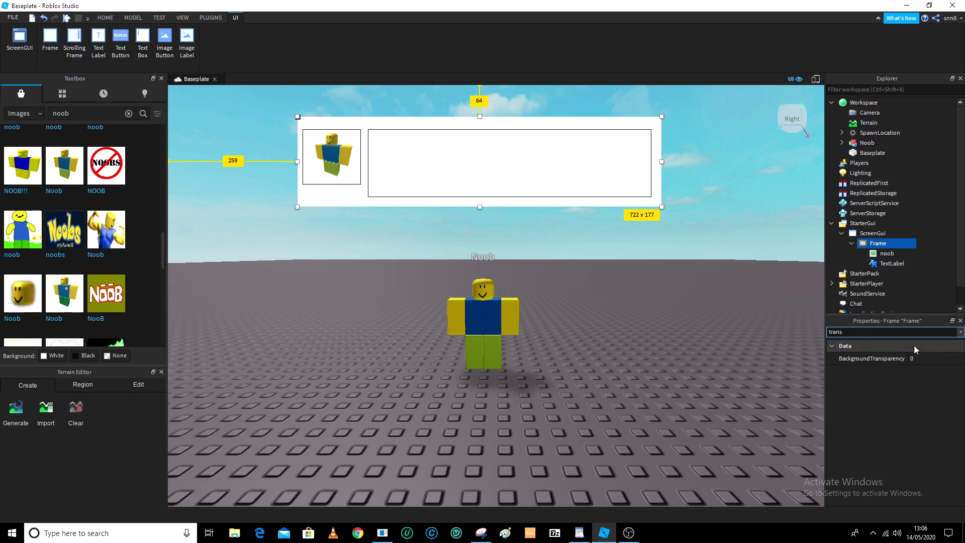
{"action": "left_click", "coordinate": [918, 359]}
{"action": "type", "text": "1"}
{"action": "key", "text": "Return"}
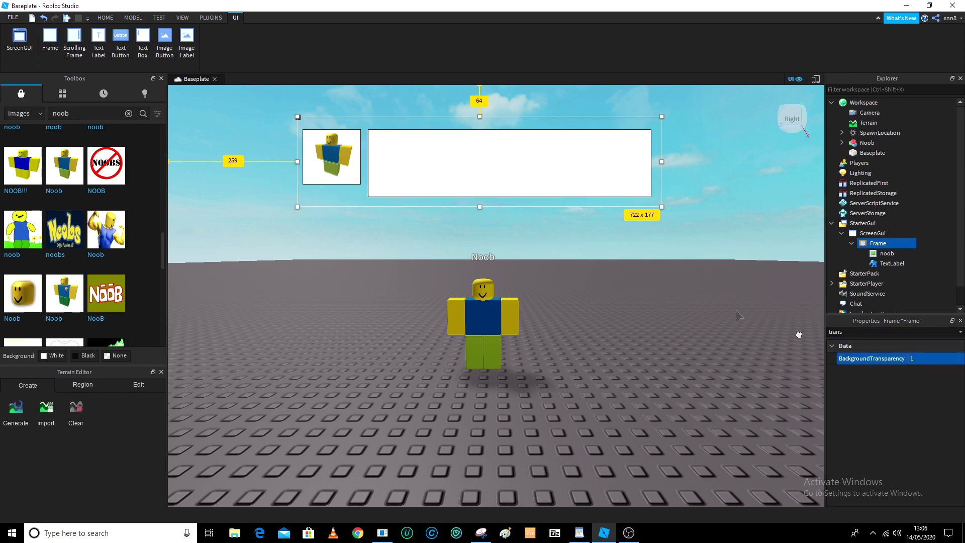
{"action": "left_click", "coordinate": [348, 242]}
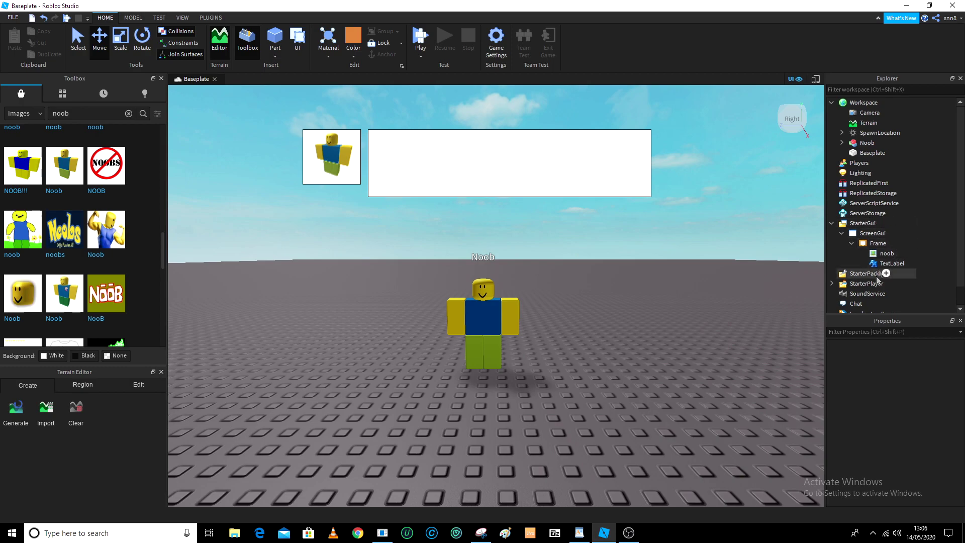
Add a Script under the TextLabel with five timed lines, from welcome to 'THE END!'.
{"action": "left_click", "coordinate": [904, 262]}
{"action": "left_click", "coordinate": [707, 224]}
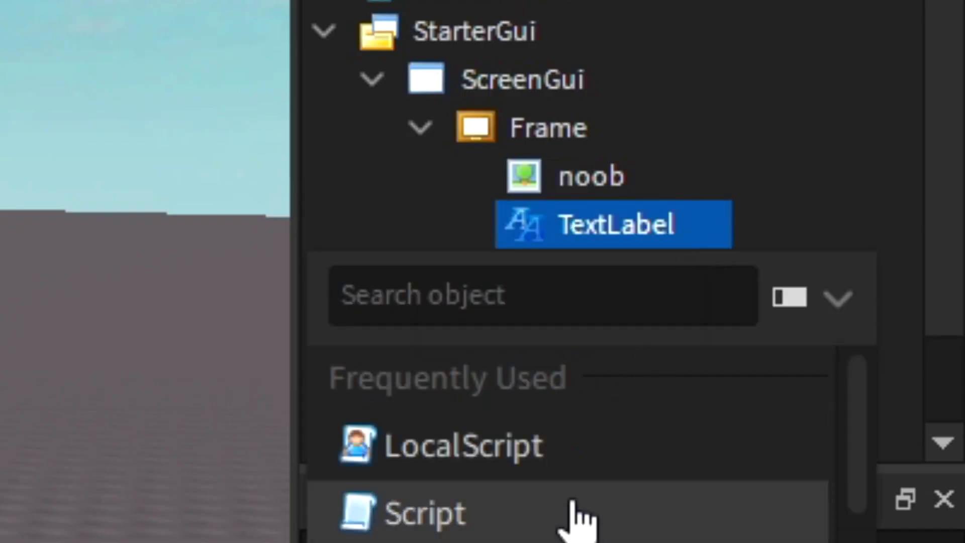
{"action": "left_click", "coordinate": [576, 518]}
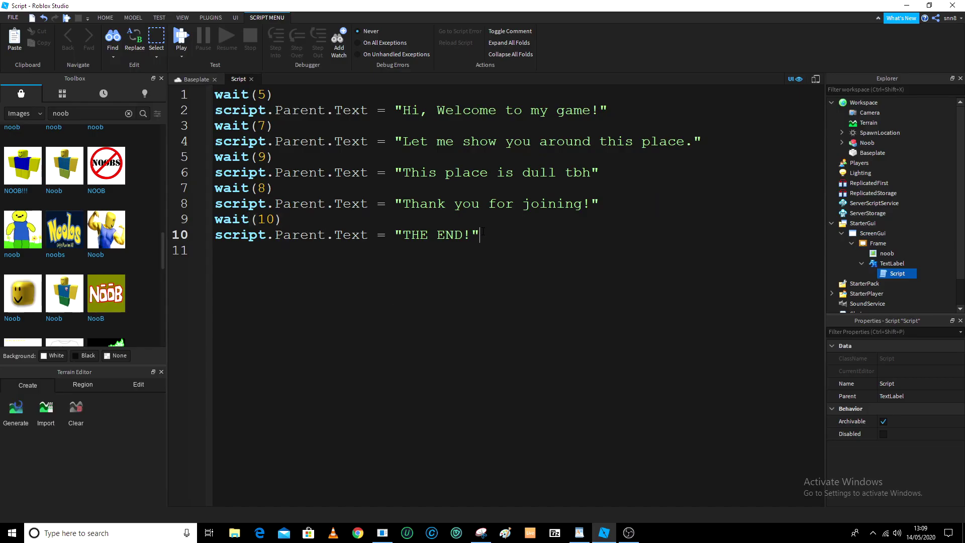
{"action": "mouse_move", "coordinate": [479, 234]}
{"action": "left_mouse_down"}
{"action": "mouse_move", "coordinate": [214, 94]}
{"action": "mouse_move", "coordinate": [513, 236]}
{"action": "left_mouse_up"}
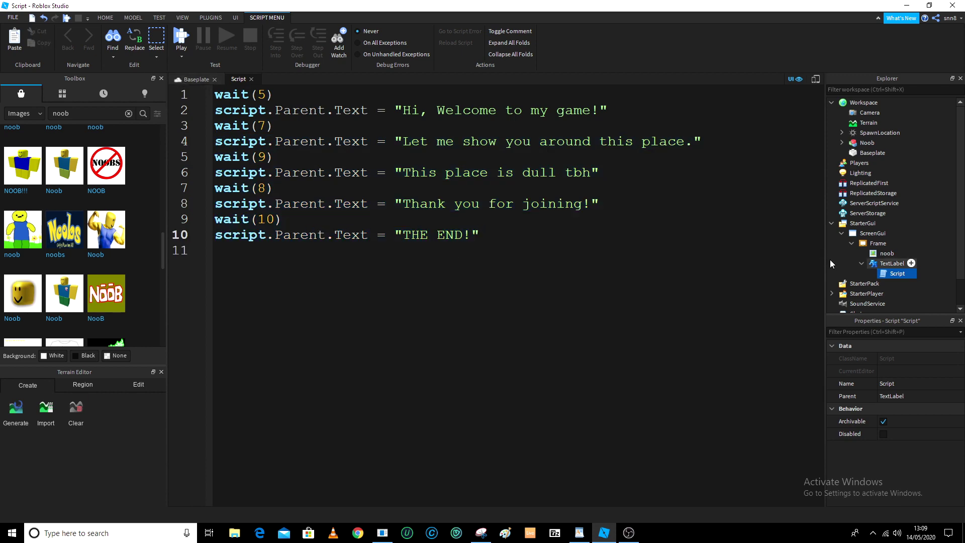
{"action": "left_click", "coordinate": [181, 76]}
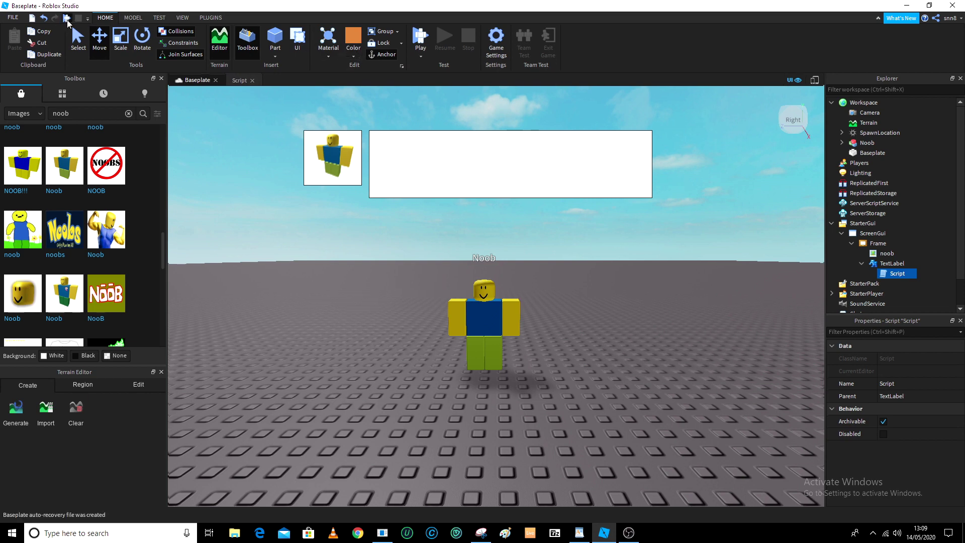
{"action": "left_click", "coordinate": [67, 18]}
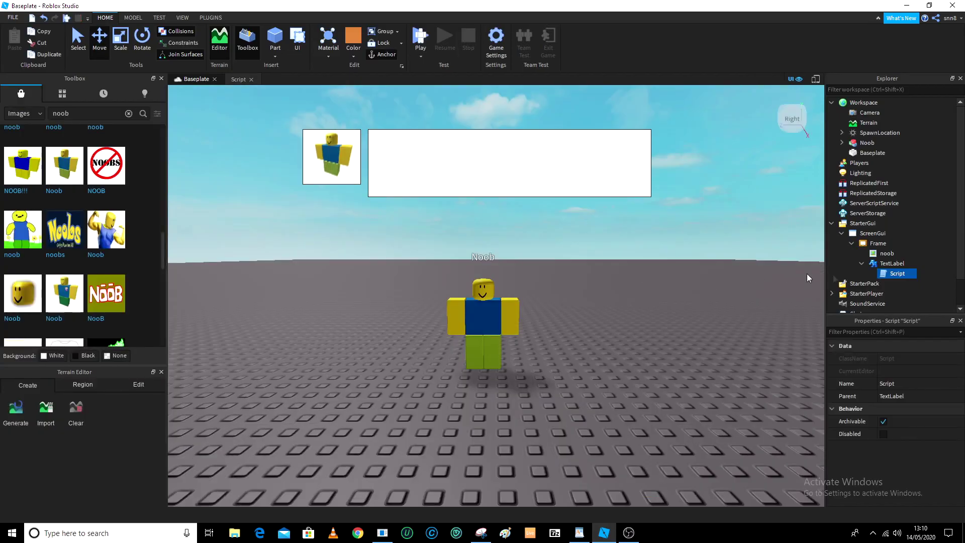
{"action": "left_click", "coordinate": [892, 263]}
Turn on TextScaled for the TextLabel.
{"action": "left_click", "coordinate": [894, 331]}
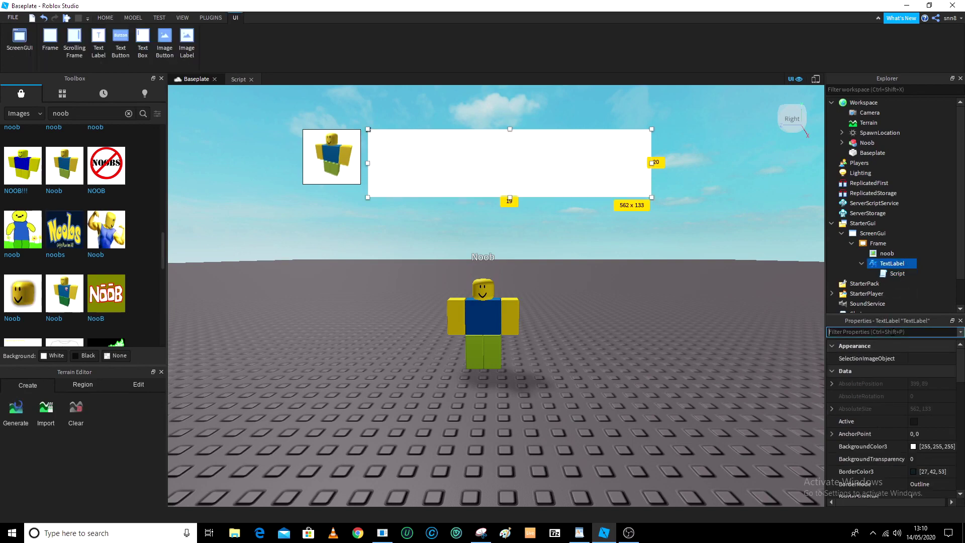
{"action": "type", "text": "texscaled"}
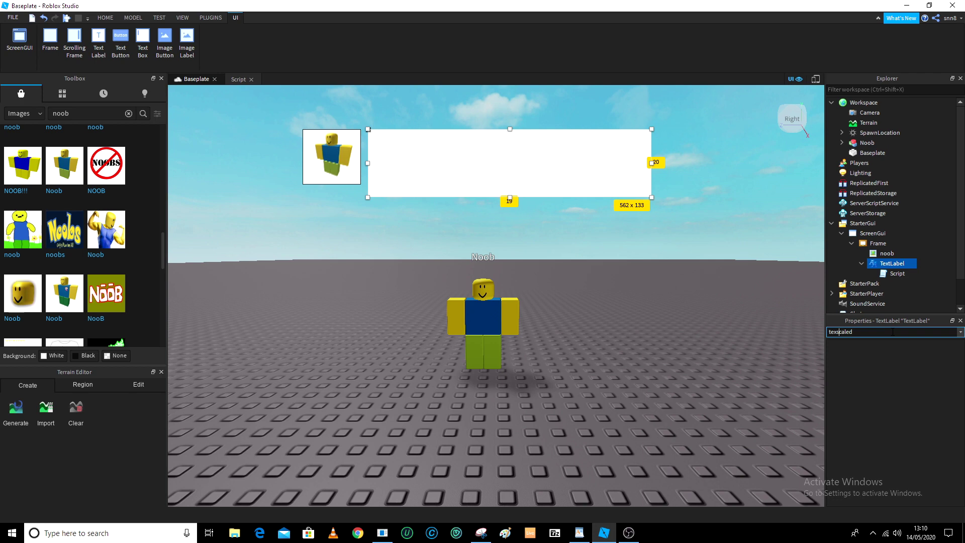
{"action": "type", "text": "t"}
{"action": "left_click", "coordinate": [874, 358]}
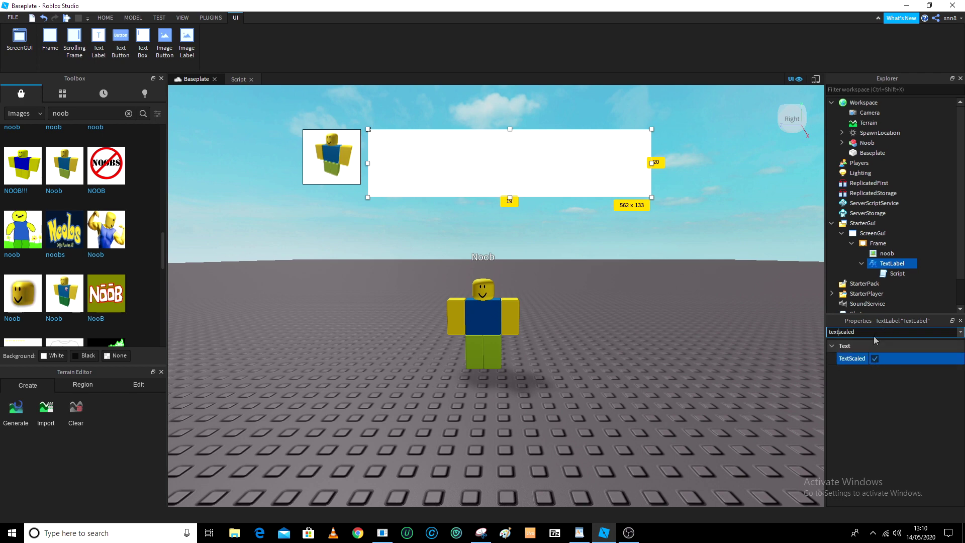
{"action": "key", "text": "BackSpace"}
{"action": "type", "text": "font"}
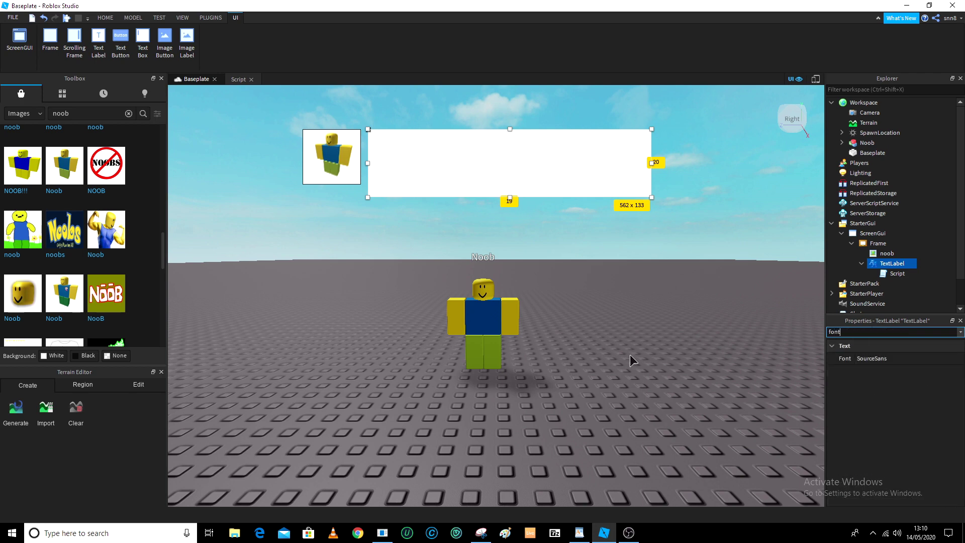
Set the TextLabel font to Cartoon and start a play test.
{"action": "left_click", "coordinate": [963, 360]}
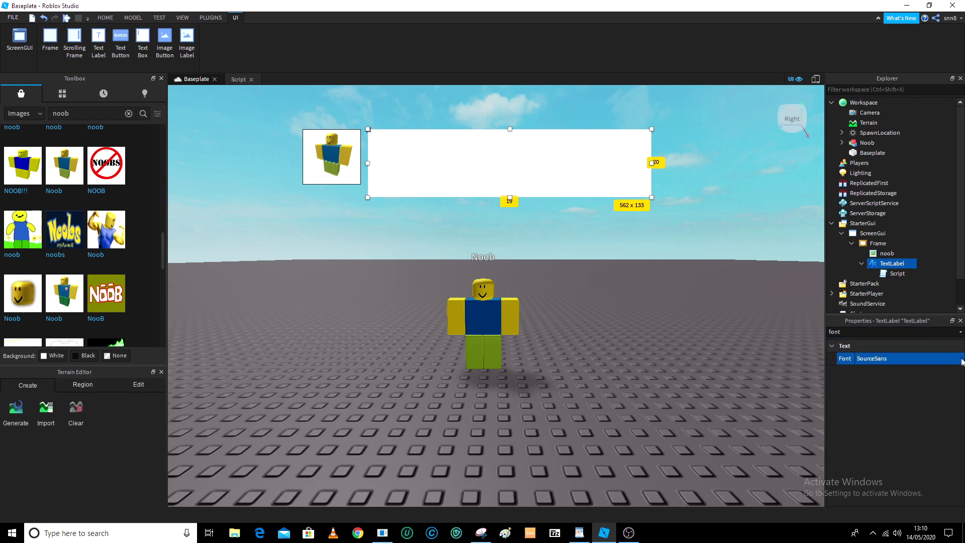
{"action": "left_click", "coordinate": [960, 360]}
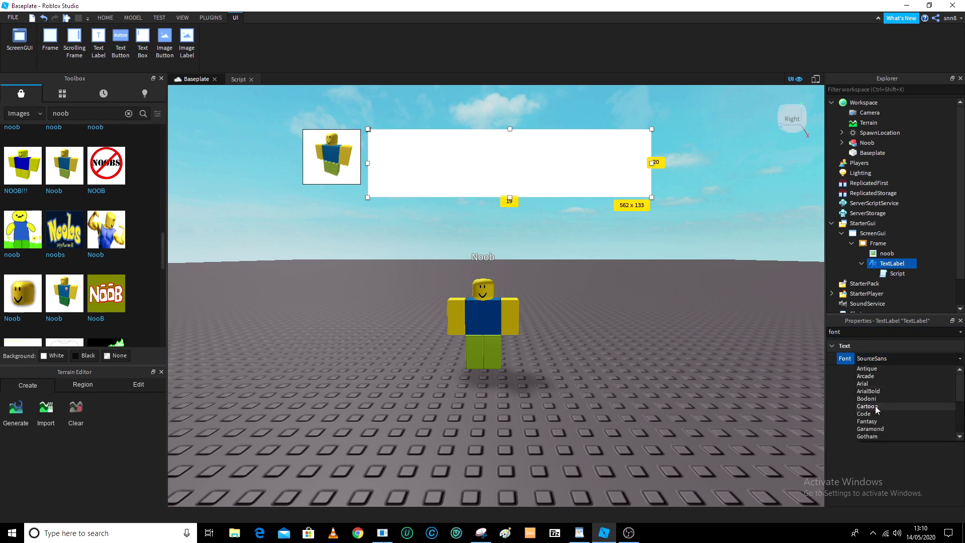
{"action": "left_click", "coordinate": [876, 409]}
{"action": "key", "text": "BackSpace"}
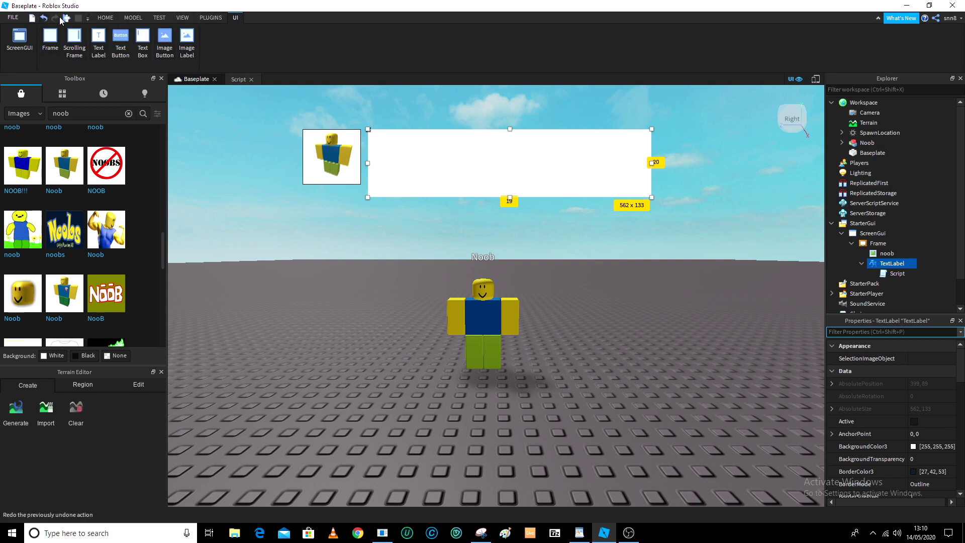
{"action": "key", "text": "F5"}
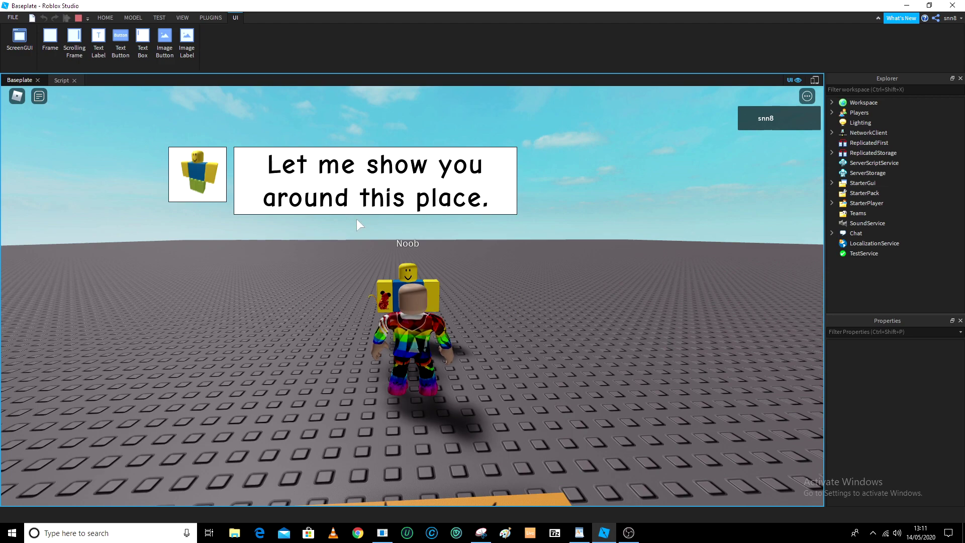
Walk the avatar and orbit the camera while the messages advance to 'Thank you for joining!'.
{"action": "key", "text": "w"}
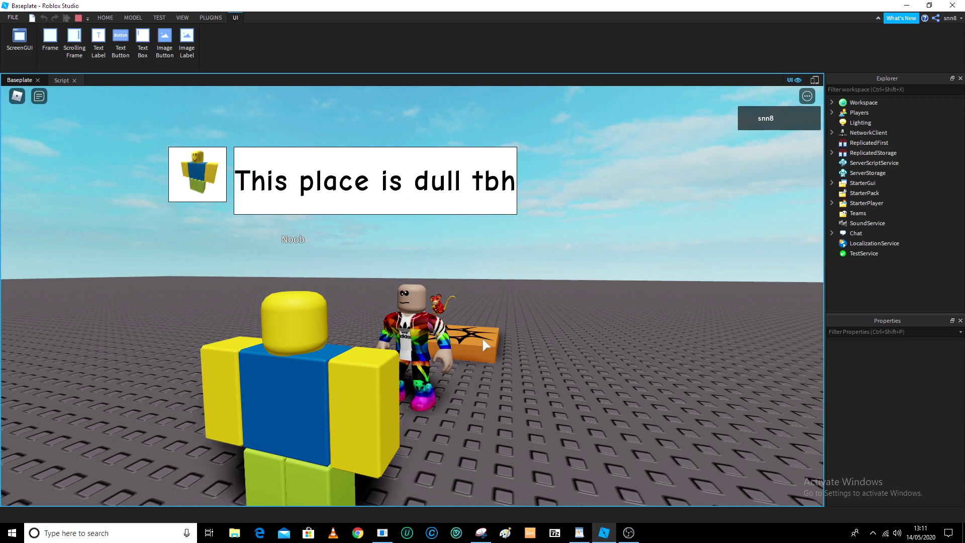
{"action": "right_click_drag", "start_coordinate": [483, 338], "coordinate": [482, 336]}
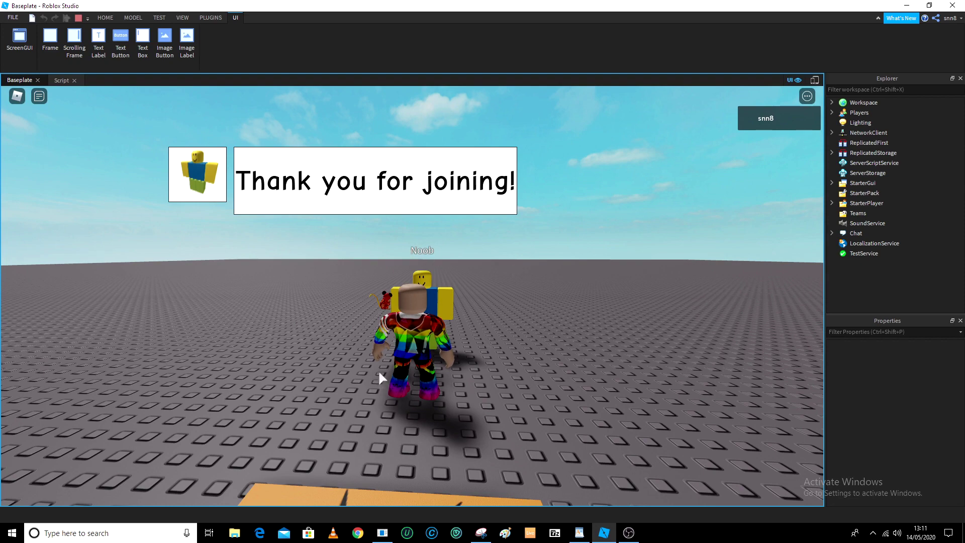
{"action": "right_click_drag", "start_coordinate": [443, 364], "coordinate": [442, 365]}
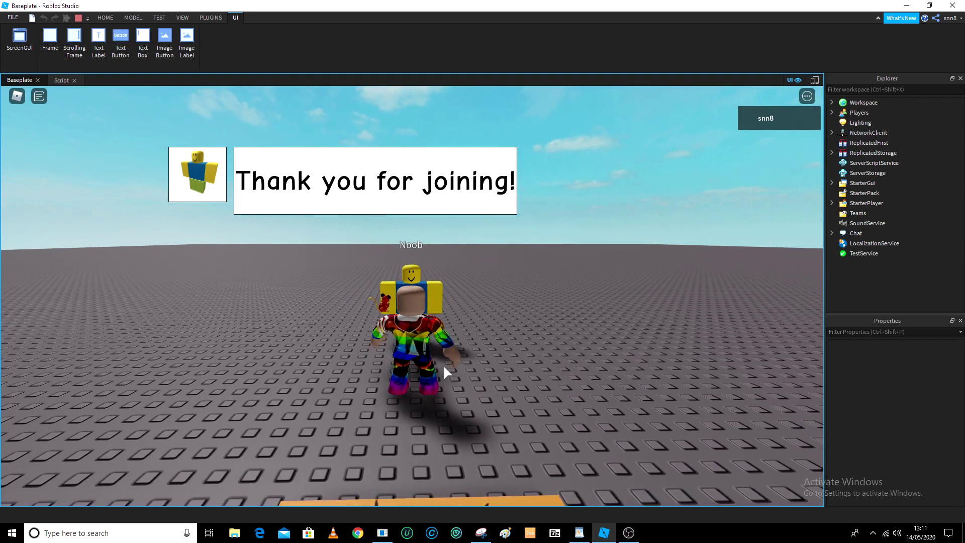